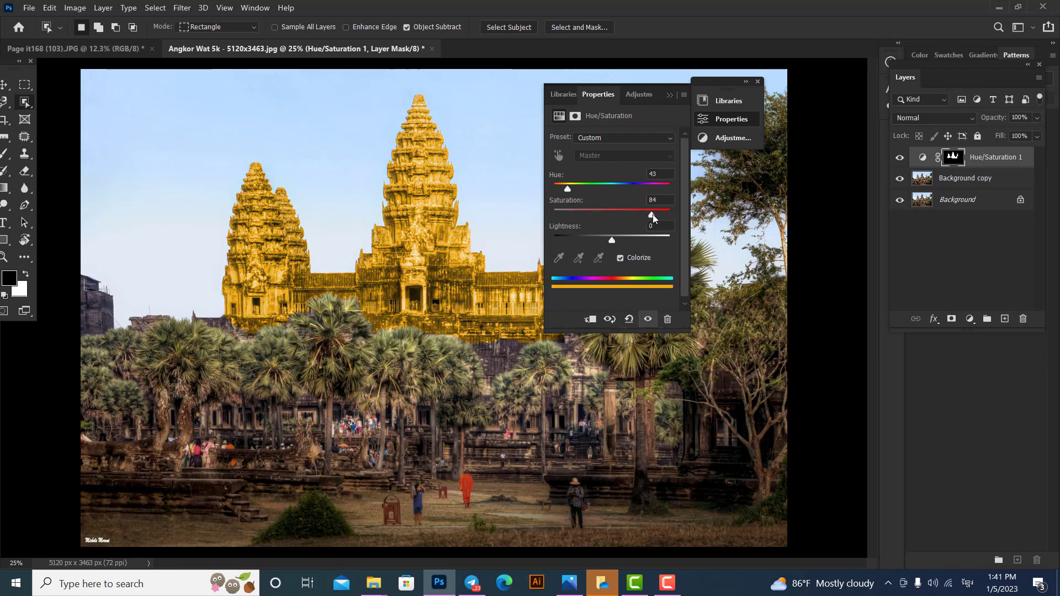
# Fine-tune the temple's colorized Hue/Saturation adjustment to Hue 39 and Saturation 86
pyautogui.moveTo(656, 216); pyautogui.dragTo(654, 215)
pyautogui.moveTo(568, 189); pyautogui.dragTo(566, 191)
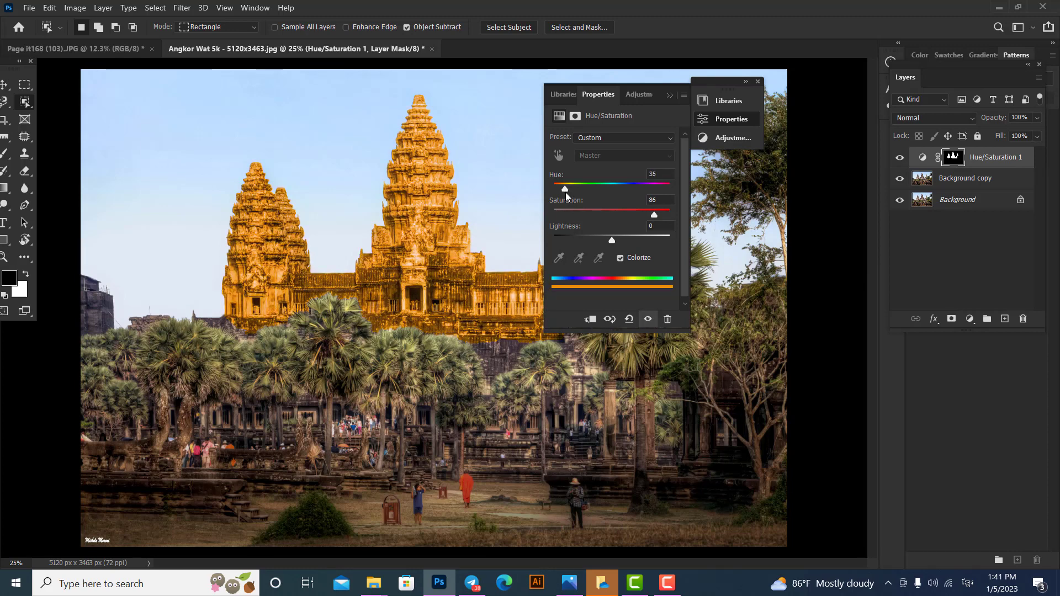
pyautogui.moveTo(564, 193); pyautogui.dragTo(568, 191)
pyautogui.click(922, 157)
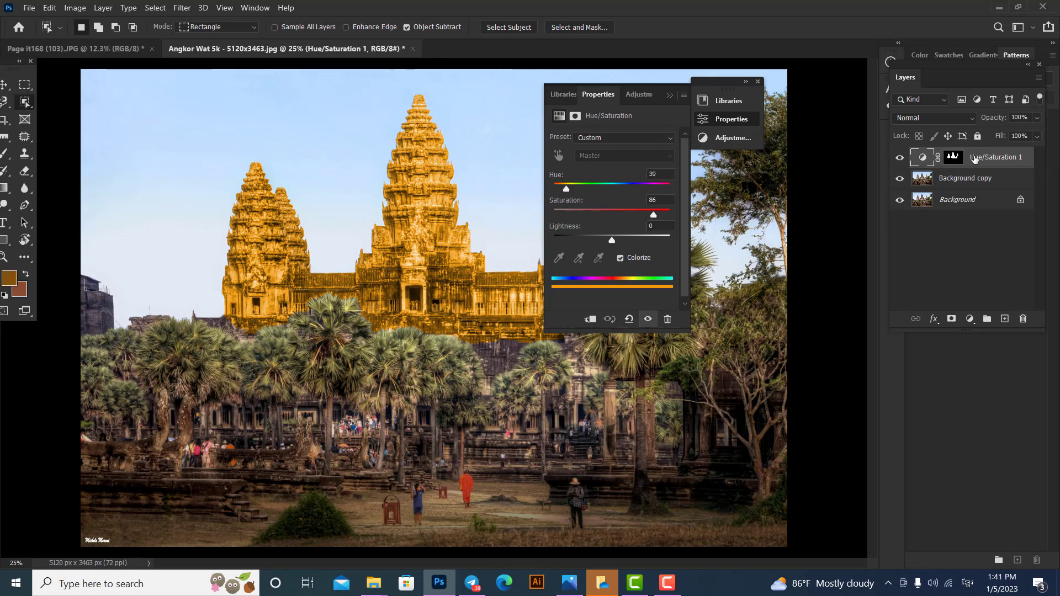
pyautogui.click(667, 97)
# Add a Levels adjustment layer masked to the temple, with RGB midtones 0.74 and white input level 226
pyautogui.keyDown('ctrl'); pyautogui.click(953, 157); pyautogui.keyUp('ctrl')
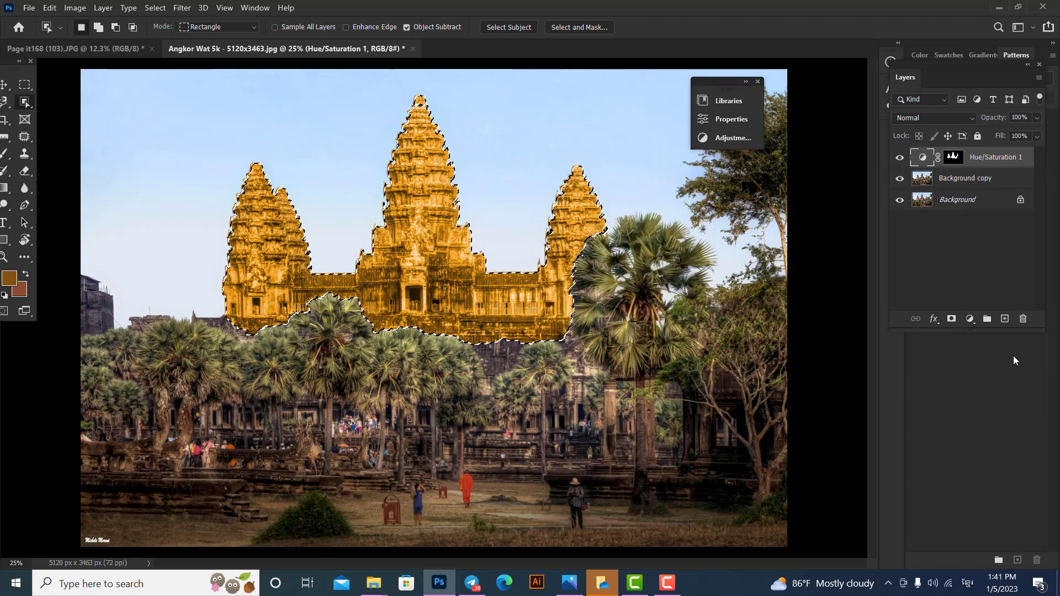
pyautogui.click(970, 318)
pyautogui.click(923, 382)
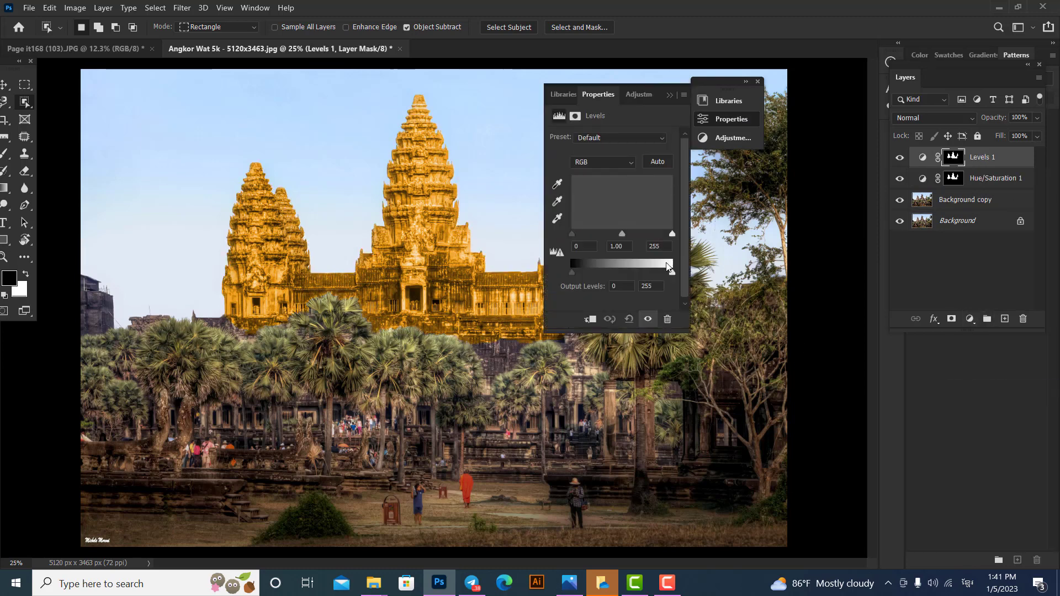
pyautogui.moveTo(624, 236); pyautogui.dragTo(663, 237)
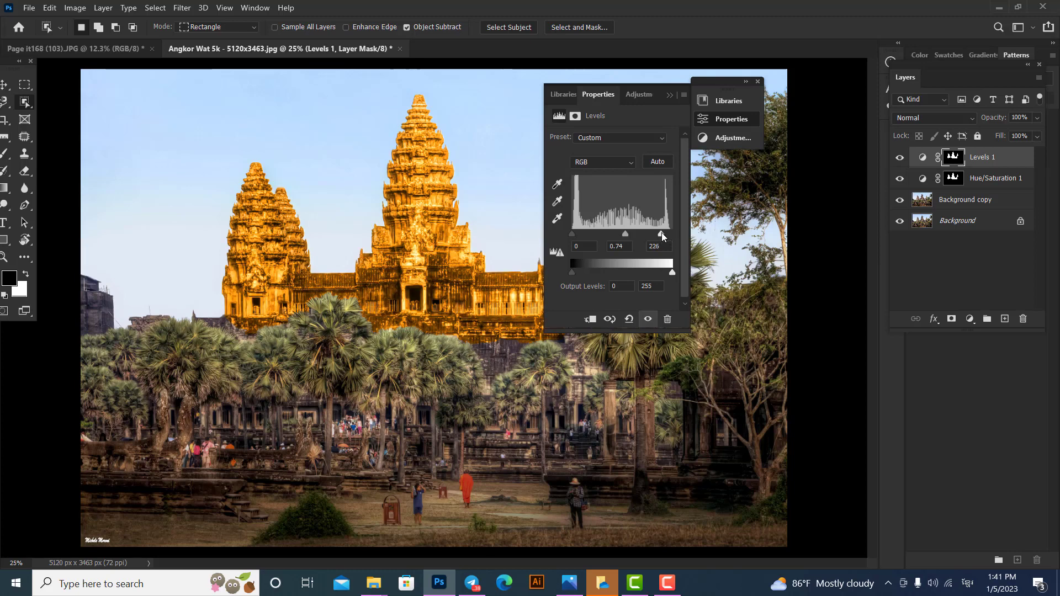
# Set the Blue channel's midtones to 0.61 in the temple's Levels adjustment, keeping the white input level at 255
pyautogui.click(585, 163)
pyautogui.click(591, 205)
pyautogui.moveTo(622, 235); pyautogui.dragTo(642, 236)
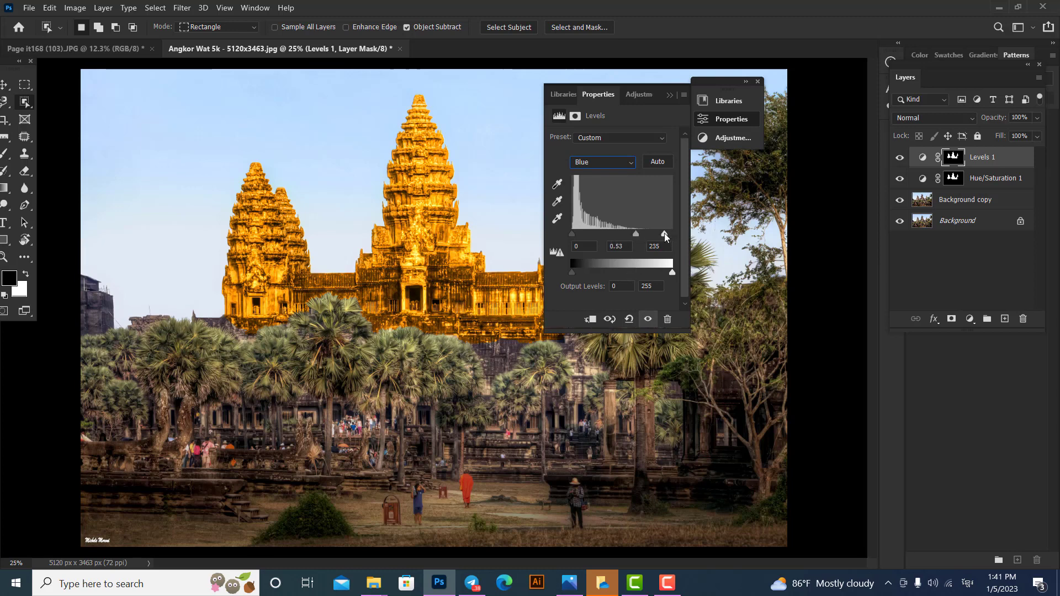
pyautogui.moveTo(640, 237); pyautogui.dragTo(638, 237)
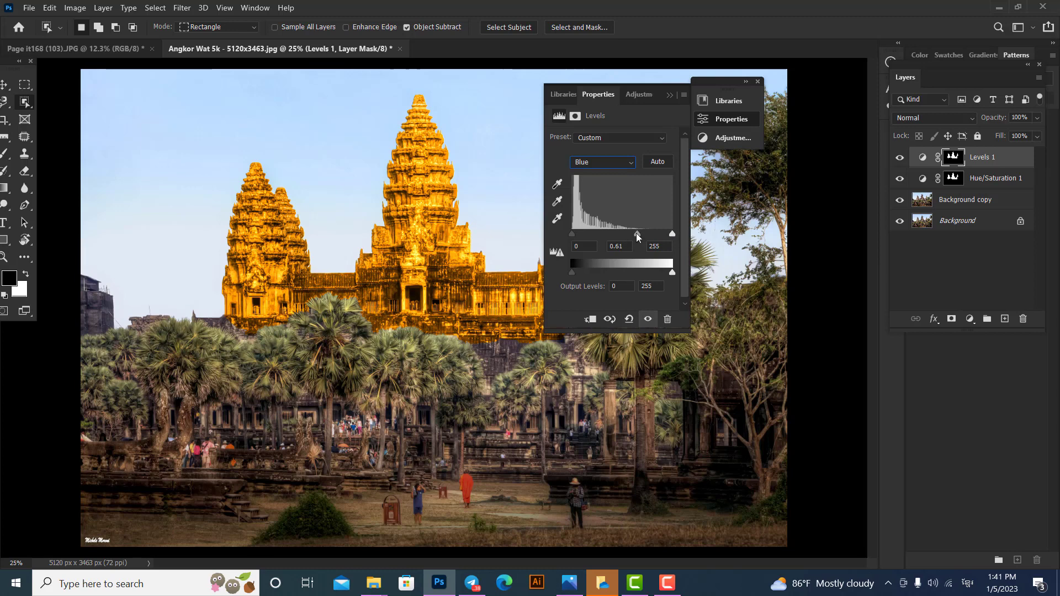
# Adjust the Red channel's input levels in the temple's Levels adjustment
pyautogui.click(613, 169)
pyautogui.click(602, 182)
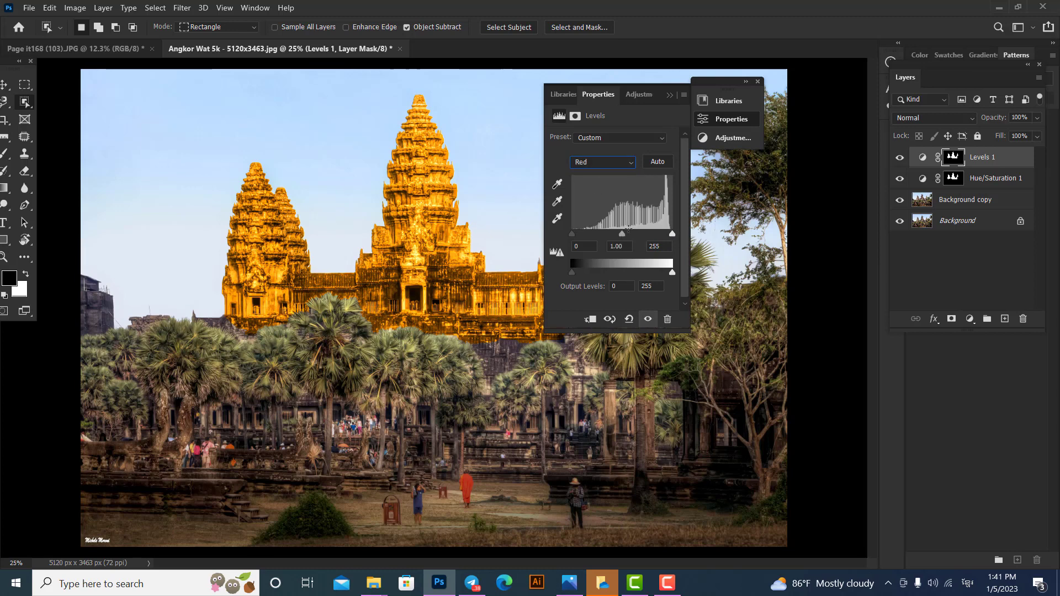
pyautogui.moveTo(622, 234); pyautogui.dragTo(673, 236)
pyautogui.click(670, 95)
pyautogui.scroll(-2, 542, 206)
pyautogui.scroll(1, 542, 206)
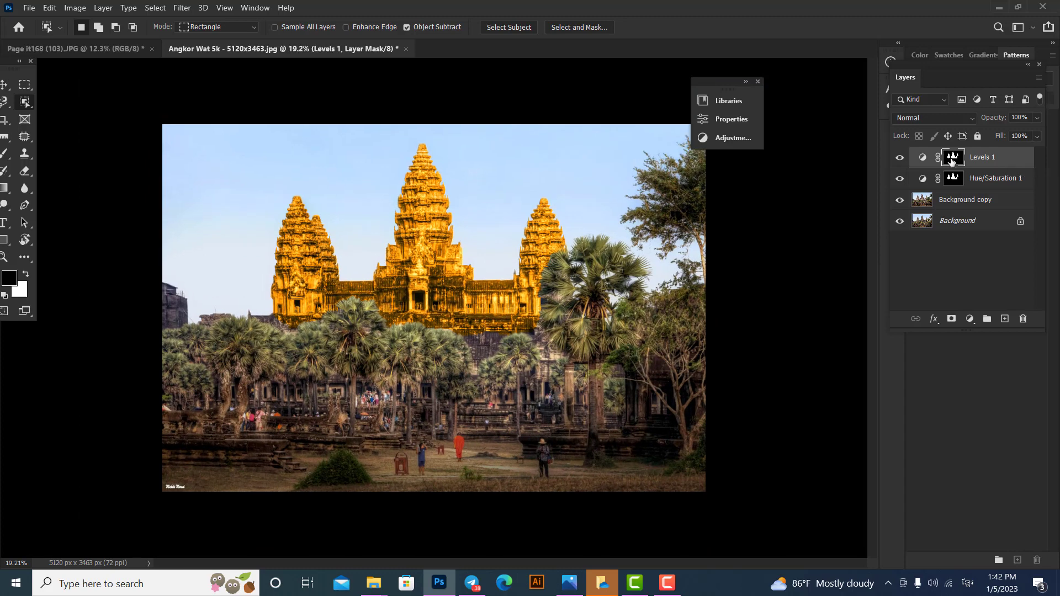
# Add a Brightness/Contrast adjustment layer masked to the temple, with Brightness 34 and Contrast 10
pyautogui.keyDown('ctrl'); pyautogui.click(961, 161); pyautogui.keyUp('ctrl')
pyautogui.click(971, 319)
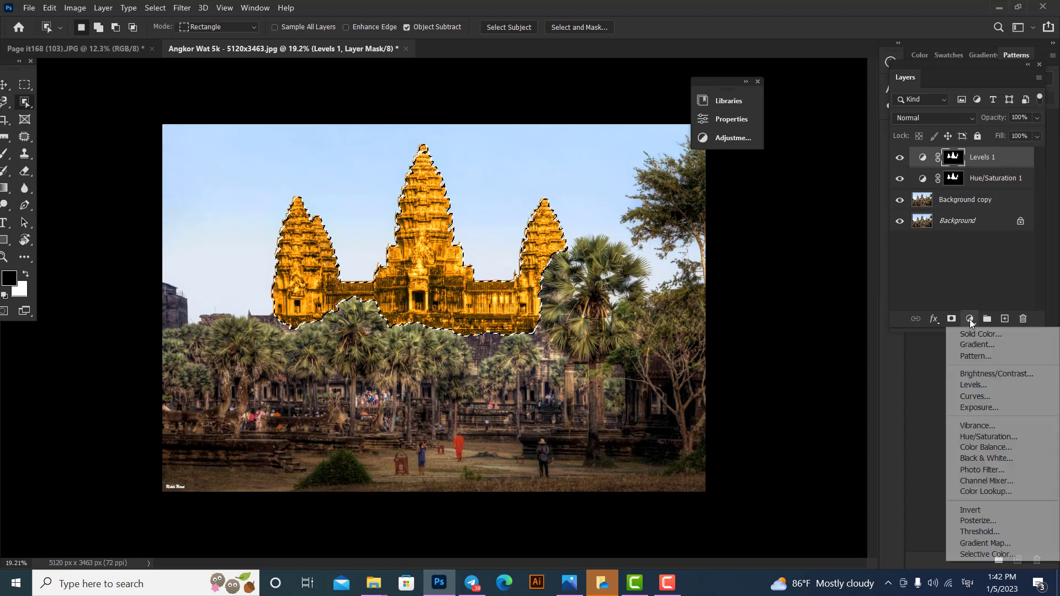
pyautogui.click(973, 373)
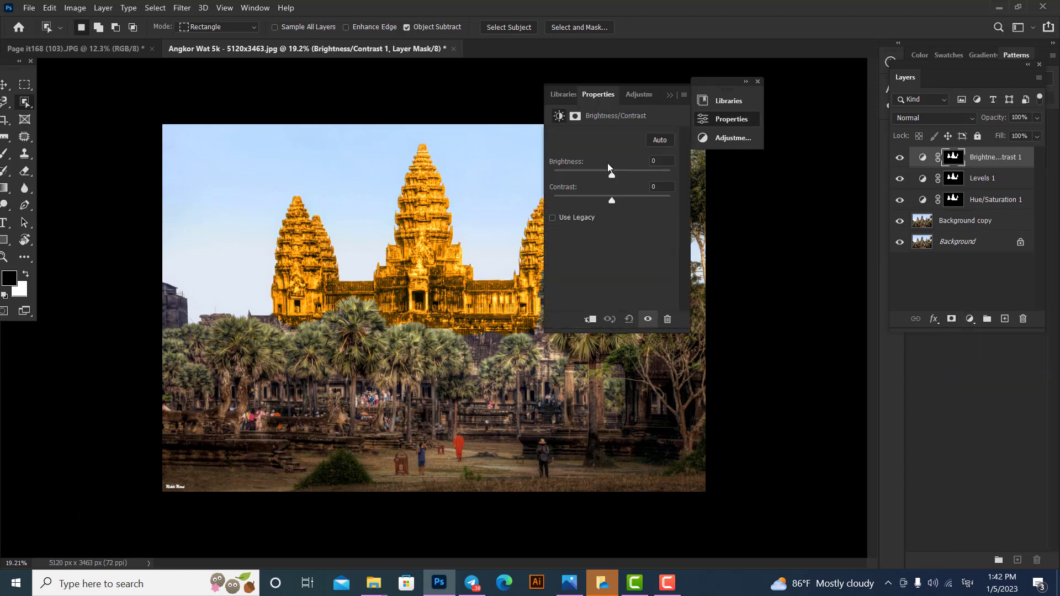
pyautogui.moveTo(612, 175); pyautogui.dragTo(625, 177)
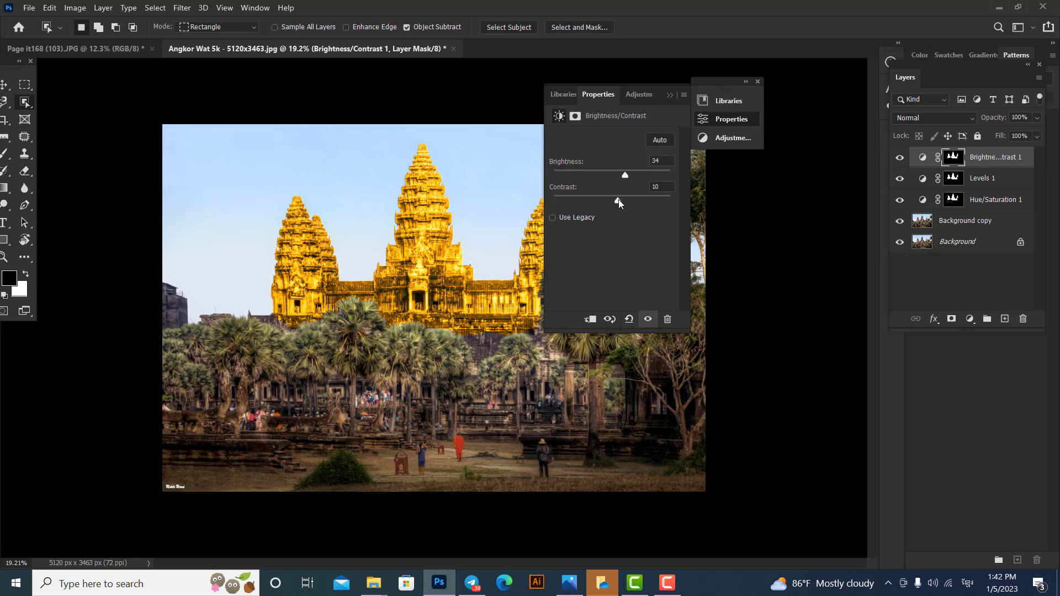
pyautogui.click(669, 96)
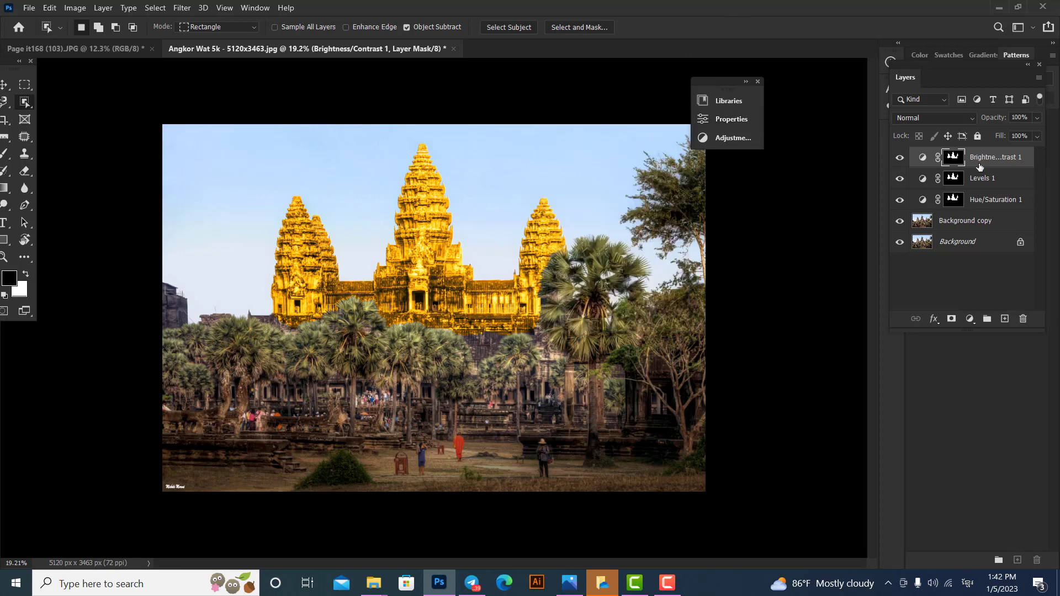
# Add a Curves adjustment layer masked to the temple and shape its RGB curve with points at inputs 71 and 148
pyautogui.keyDown('ctrl'); pyautogui.click(961, 185); pyautogui.keyUp('ctrl')
pyautogui.click(969, 319)
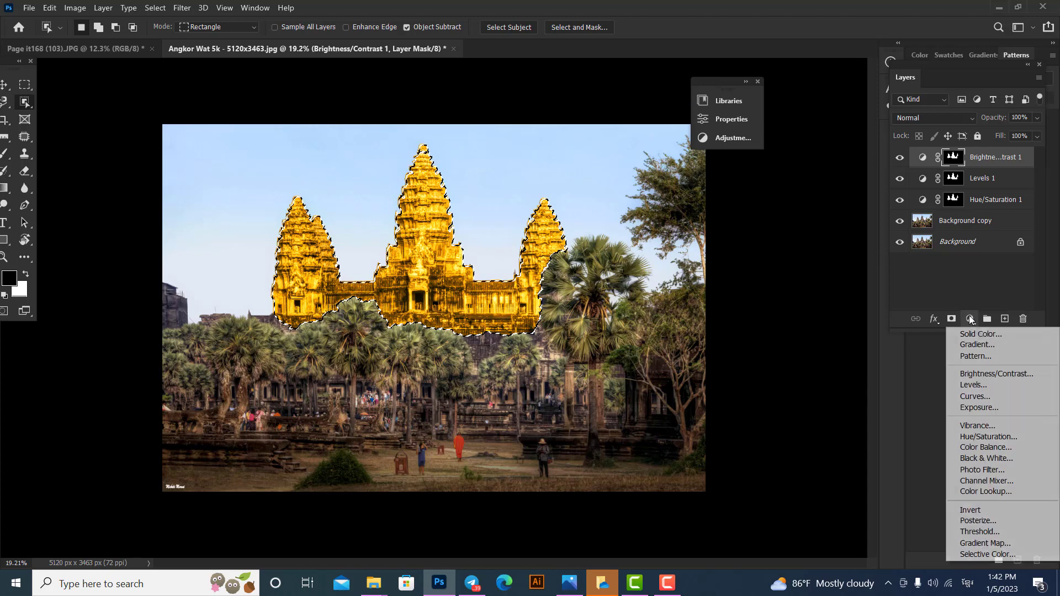
pyautogui.click(976, 396)
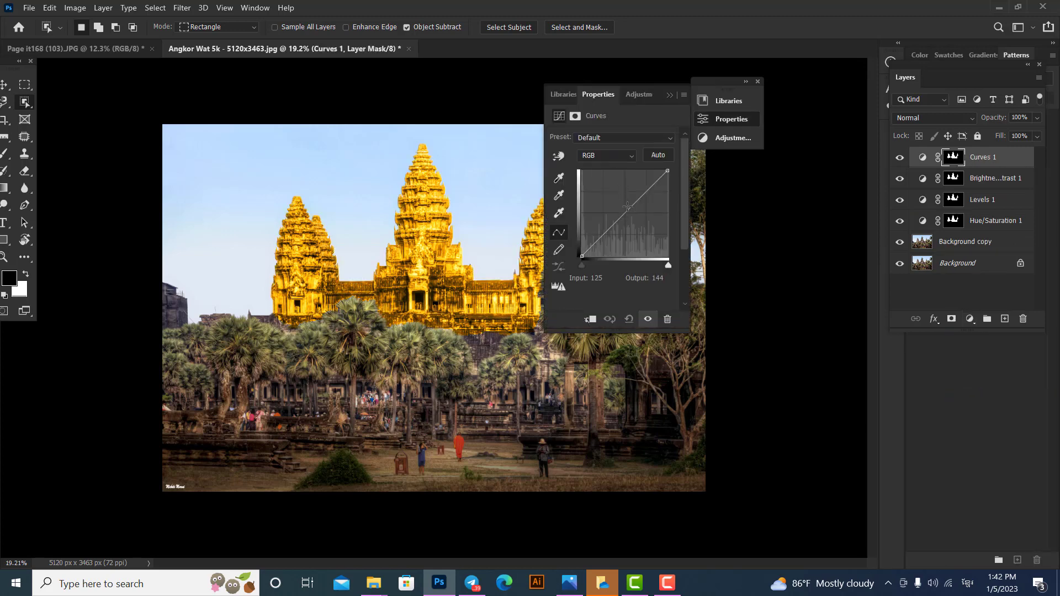
pyautogui.click(634, 199)
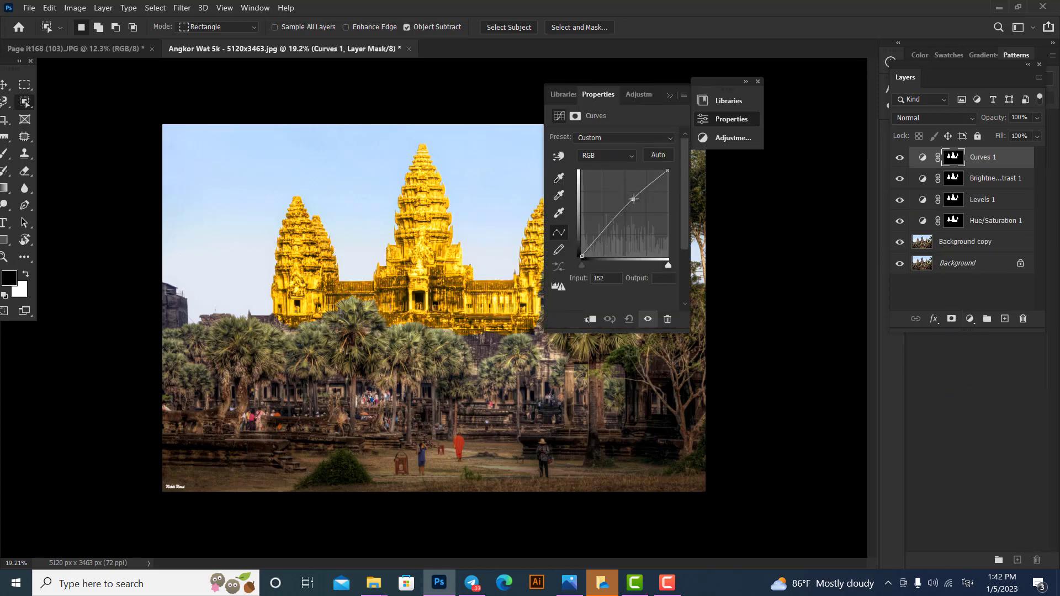
pyautogui.moveTo(606, 233); pyautogui.dragTo(606, 237)
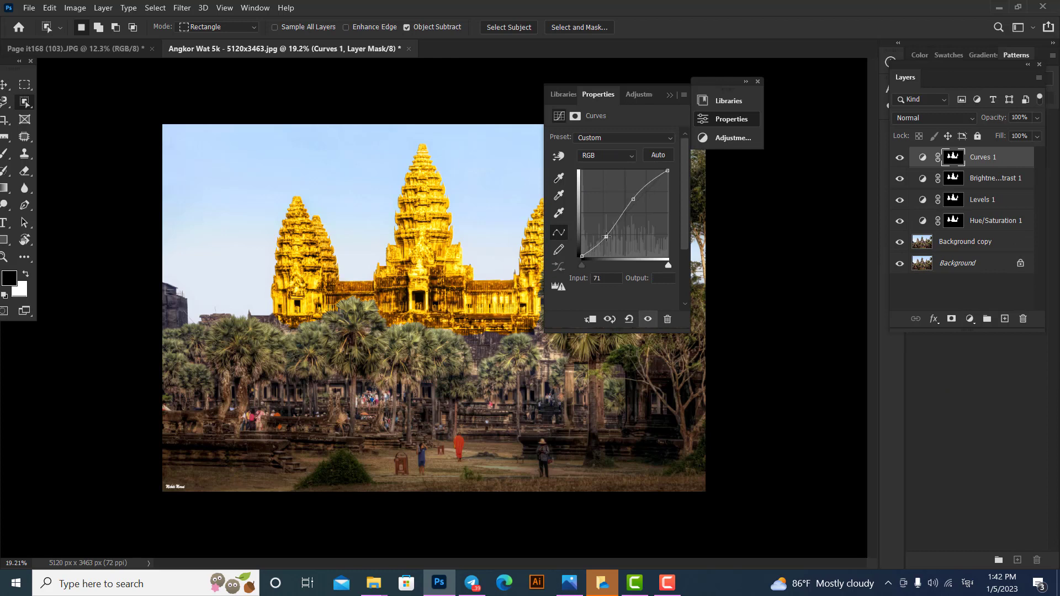
pyautogui.moveTo(634, 199); pyautogui.dragTo(631, 211)
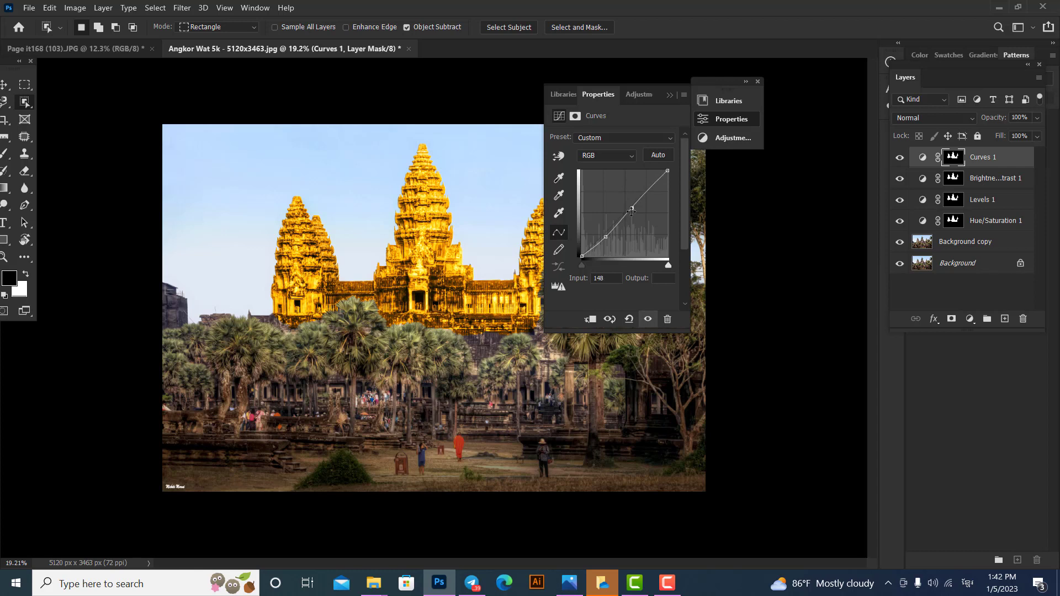
pyautogui.click(1001, 166)
pyautogui.click(906, 283)
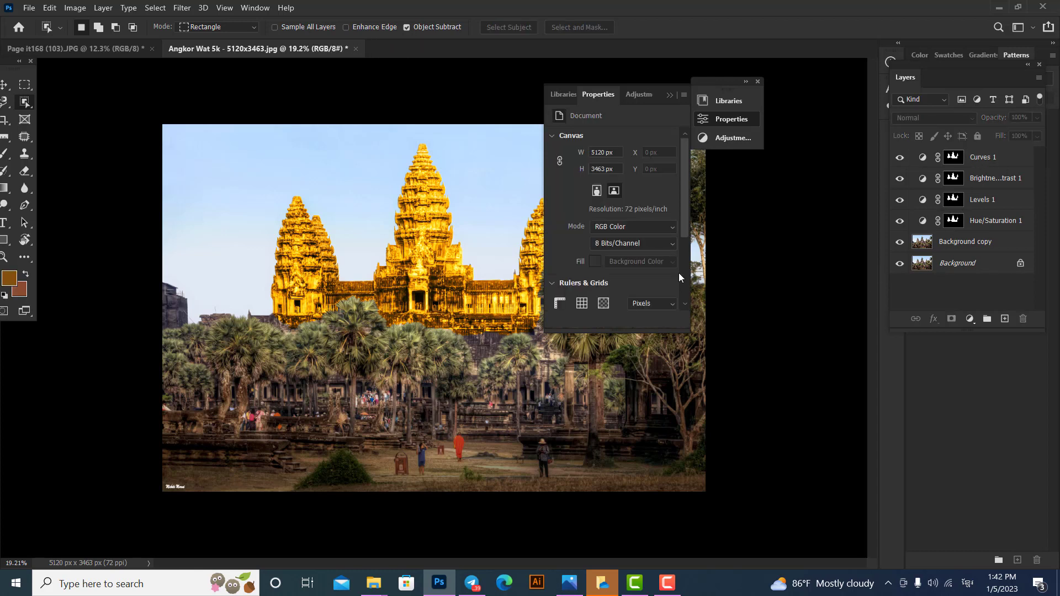
pyautogui.click(669, 96)
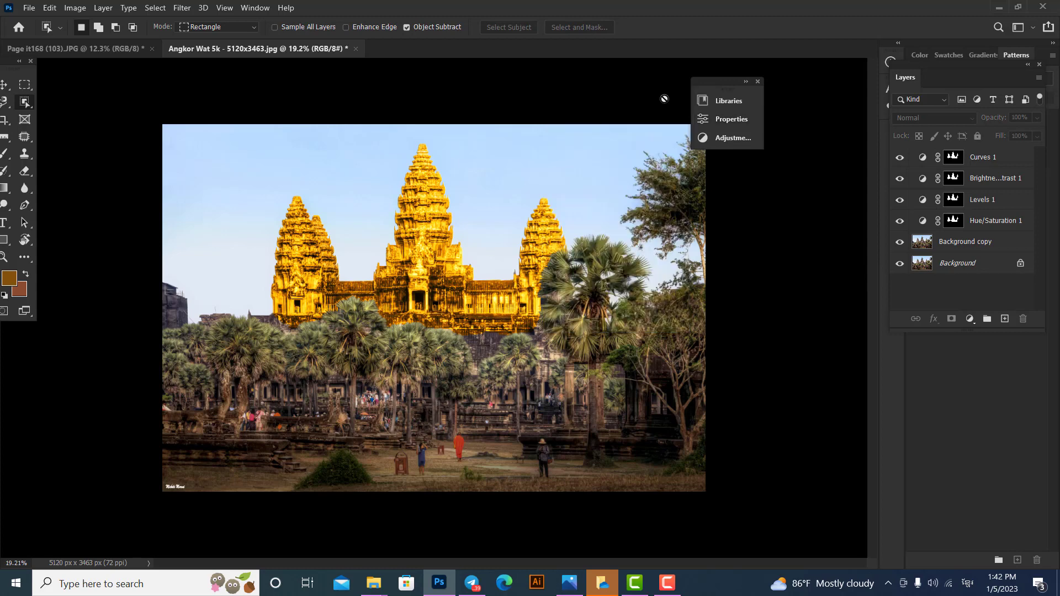
# Group the Curves, Brightness/Contrast, Levels and Hue/Saturation layers and add a white layer mask to the group
pyautogui.moveTo(571, 176); pyautogui.dragTo(542, 193)
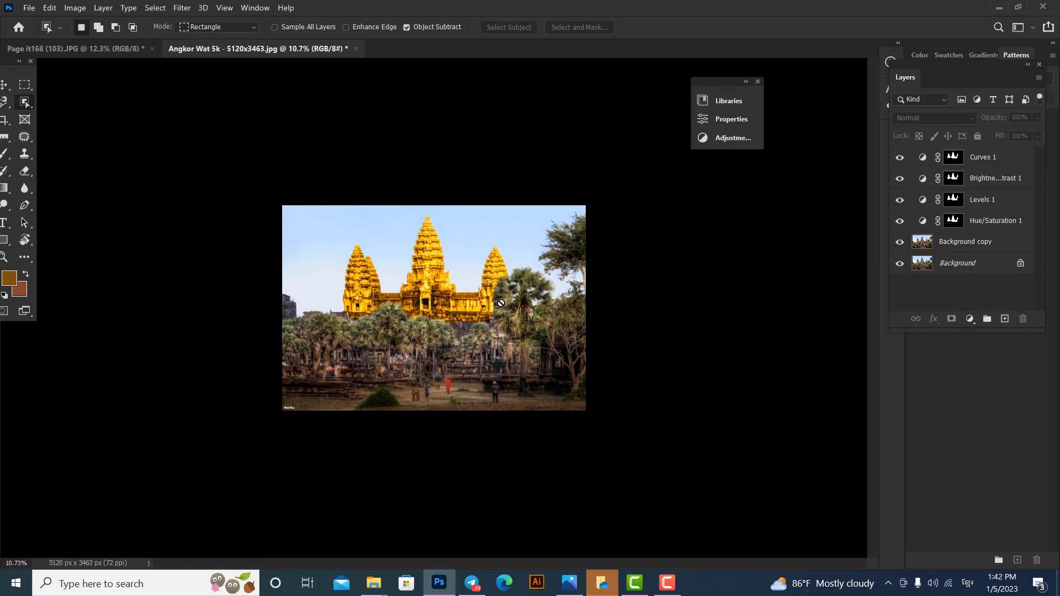
pyautogui.click(981, 159)
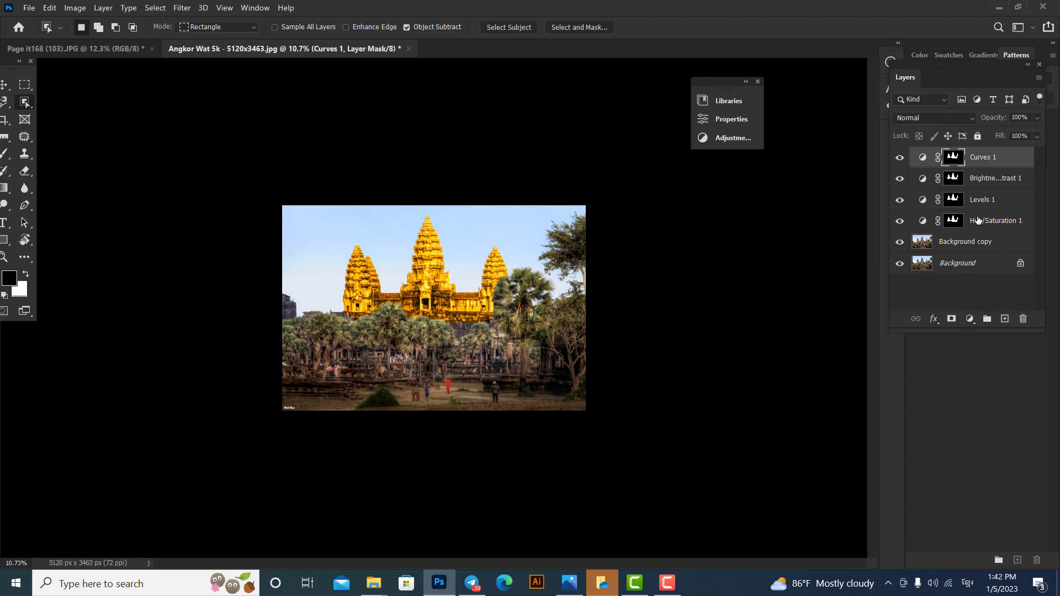
pyautogui.keyDown('shift'); pyautogui.click(978, 224); pyautogui.keyUp('shift')
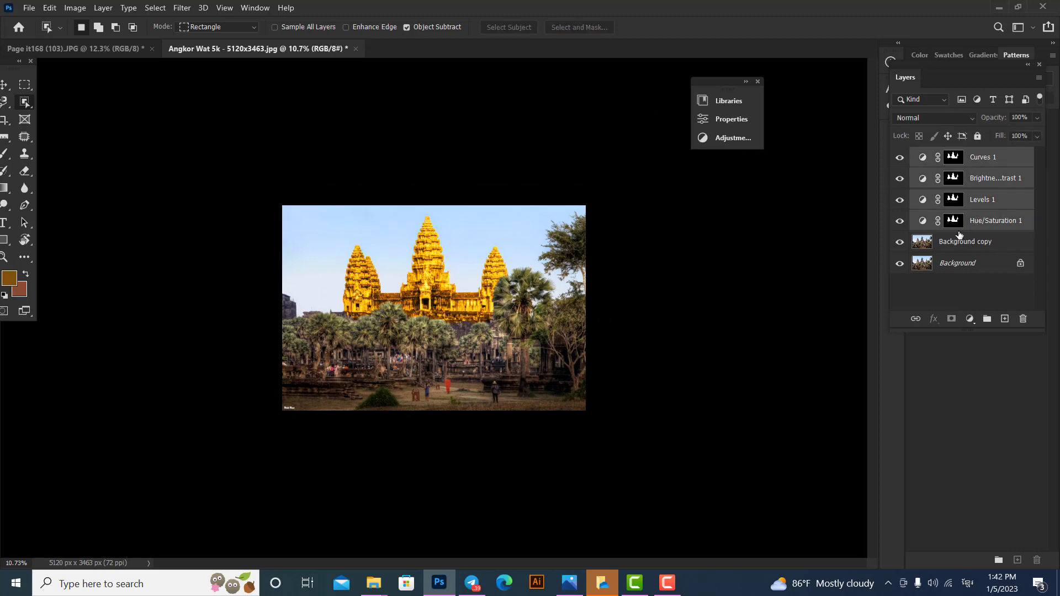
pyautogui.hotkey('ctrl', 'g')
pyautogui.click(951, 319)
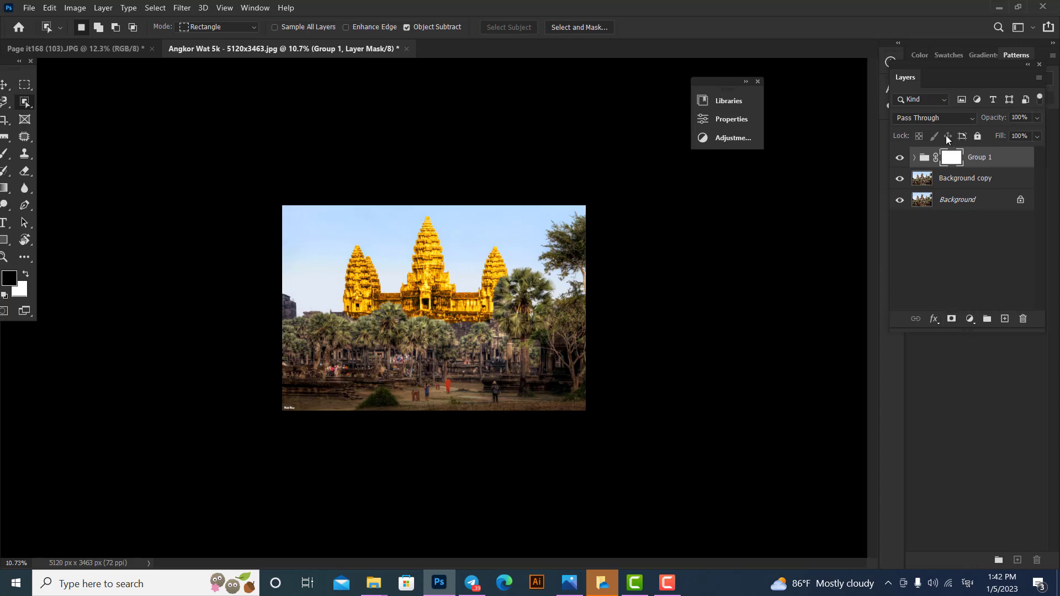
# Try painting black along the temple's base on the group mask with the Brush tool in Color Dodge mode
pyautogui.press('b')
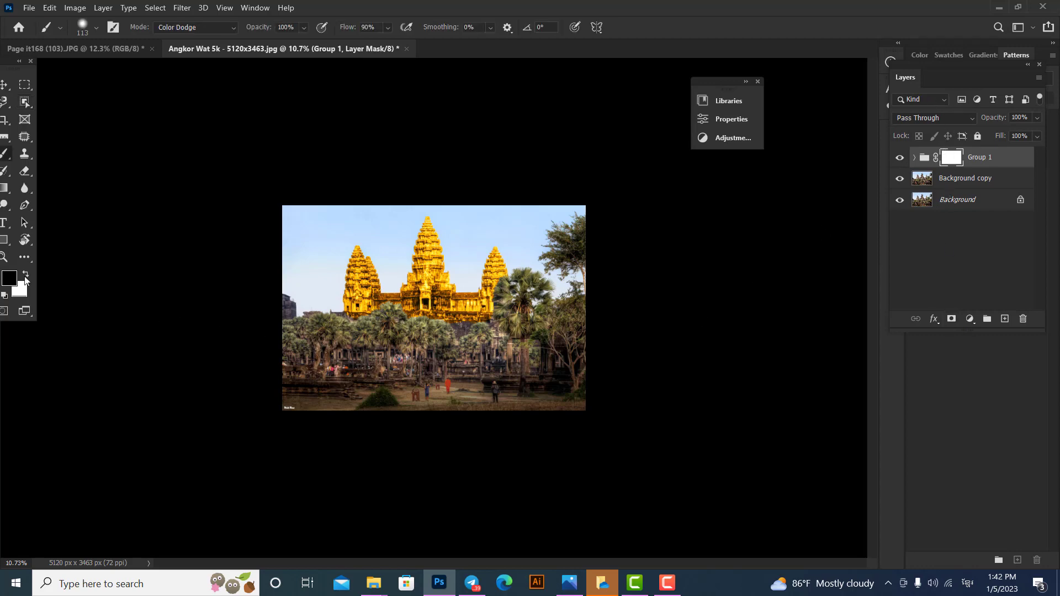
pyautogui.hotkey('ctrl', '+')
pyautogui.hotkey('ctrl', '+')
pyautogui.moveTo(420, 337); pyautogui.dragTo(538, 335)
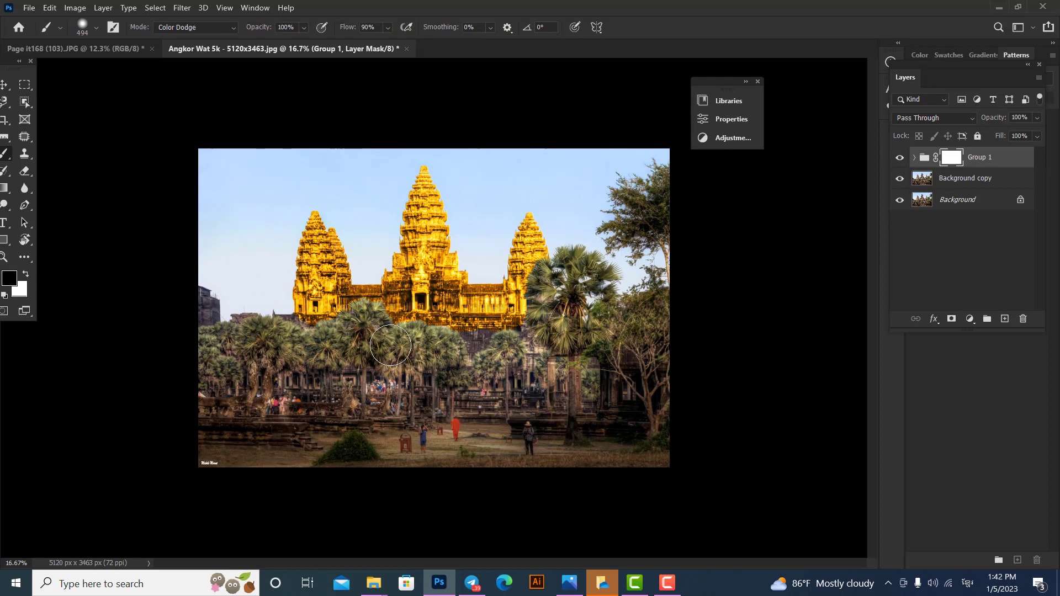
pyautogui.press('x')
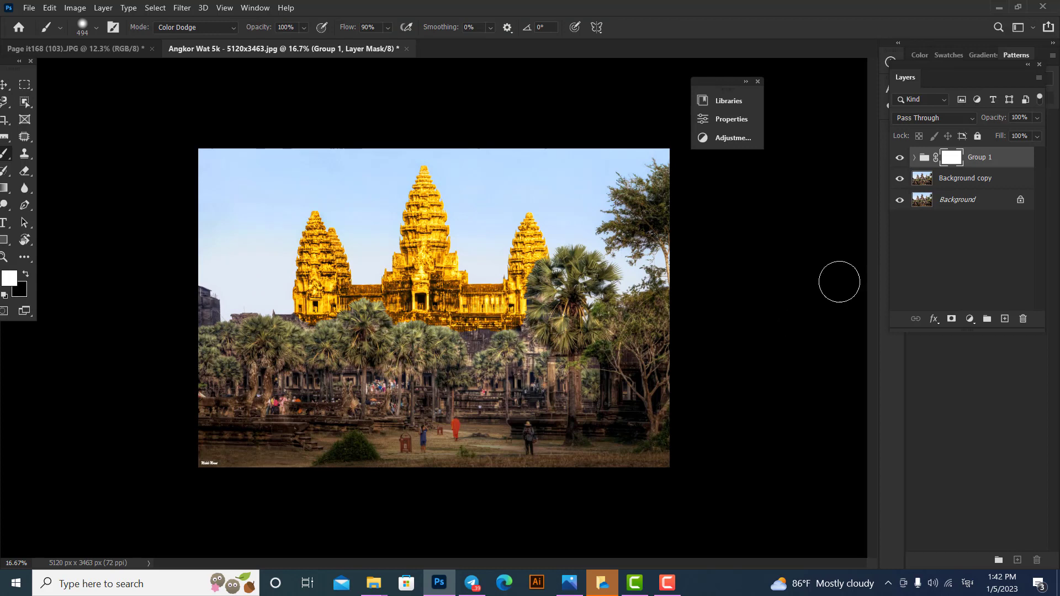
# Inspect the layers inside the adjustment group and compare the photo with the group hidden and shown
pyautogui.click(925, 159)
pyautogui.click(915, 158)
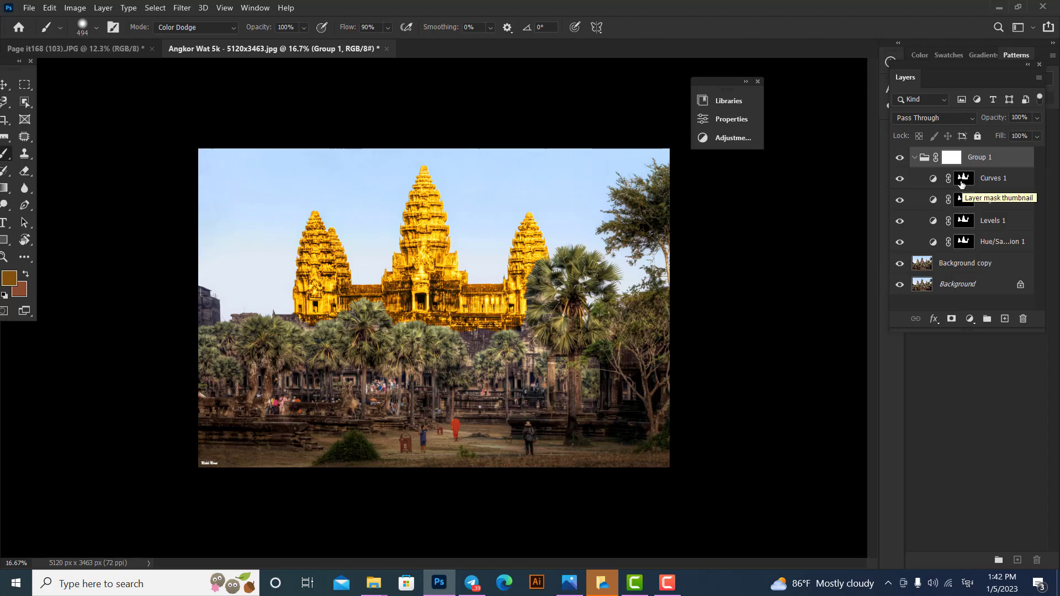
pyautogui.click(899, 158)
pyautogui.click(900, 158)
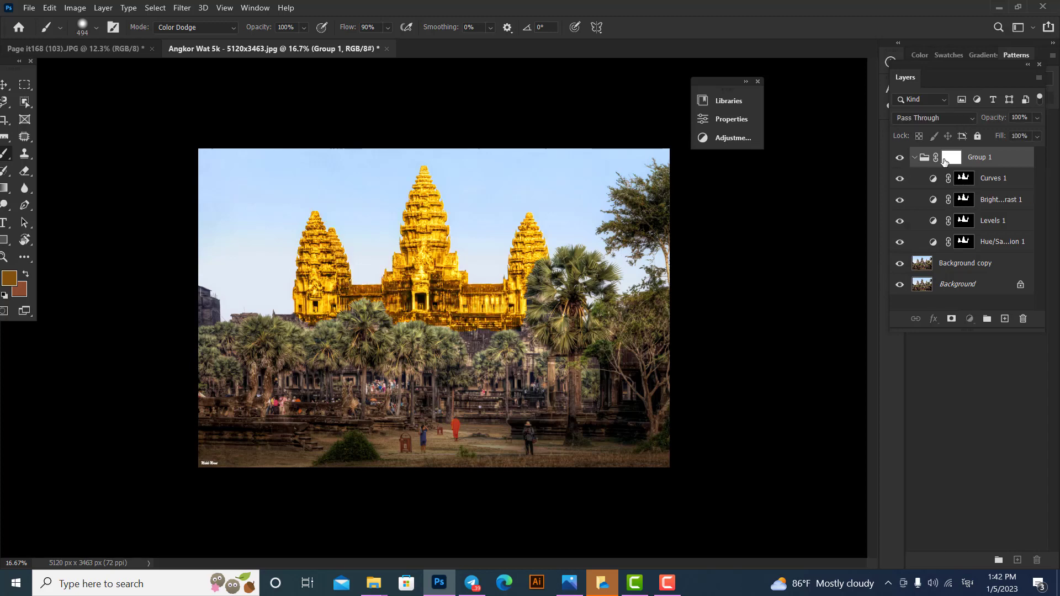
pyautogui.click(914, 157)
pyautogui.click(951, 157)
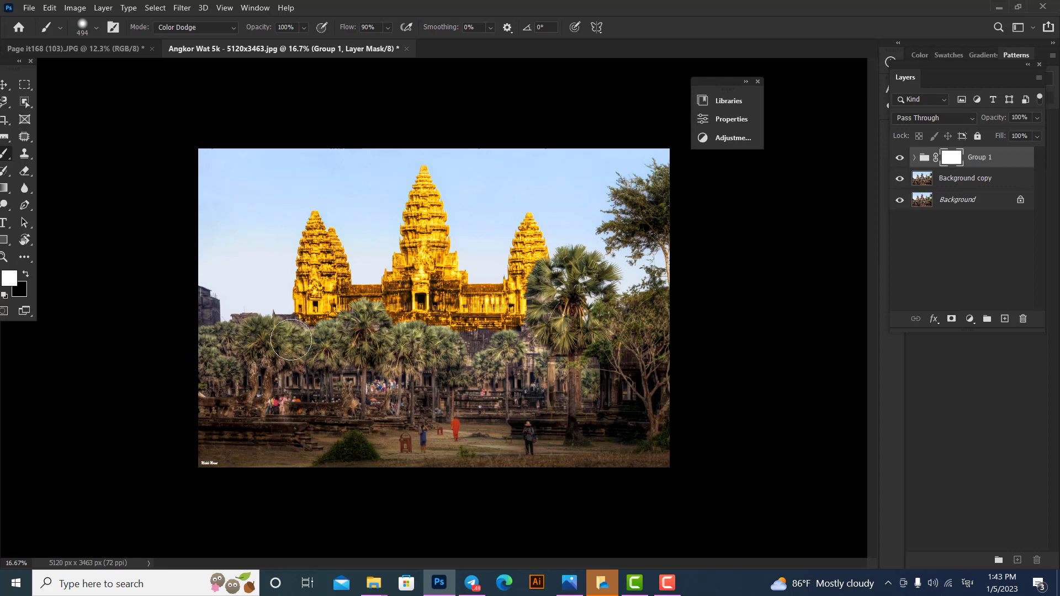
# Set the brush to paint black in Normal mode for the group mask
pyautogui.press('x')
pyautogui.click(217, 28)
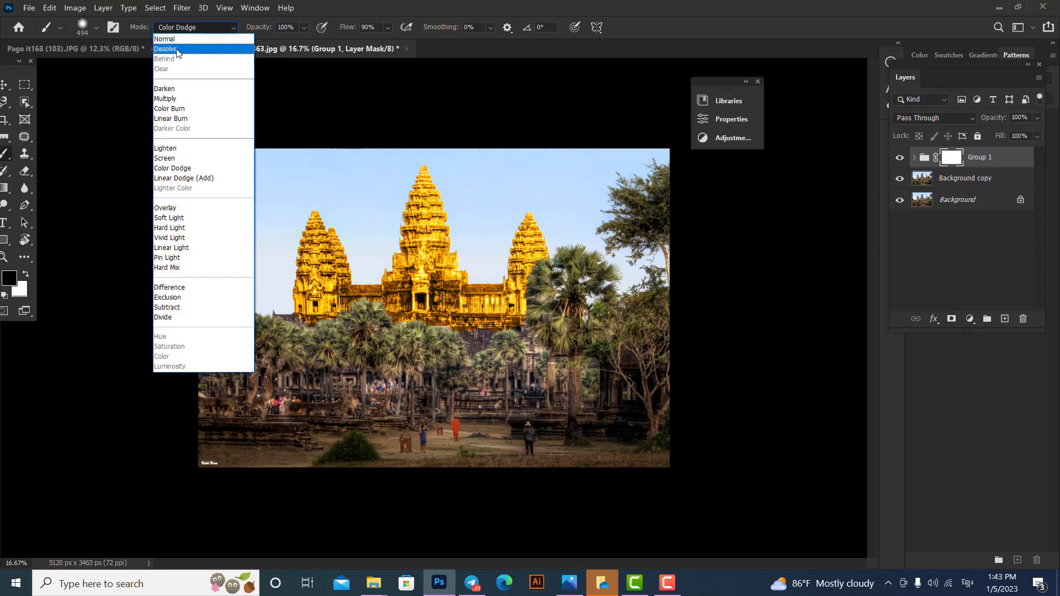
pyautogui.click(164, 38)
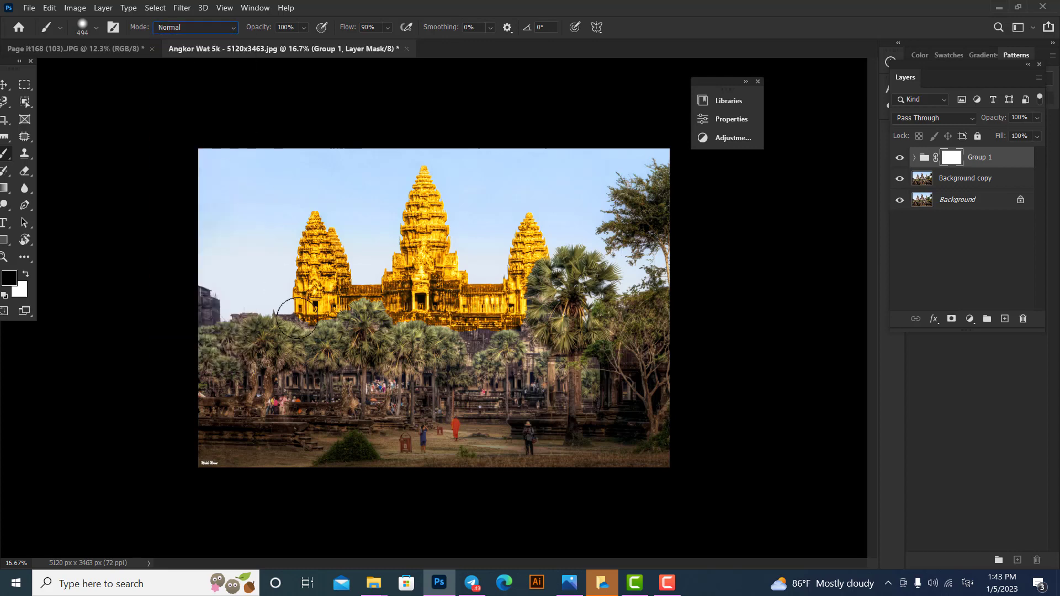
# Try a black brush stroke along the temple's lower edge on the group mask and undo it
pyautogui.moveTo(295, 331)
pyautogui.mouseDown()
pyautogui.moveTo(351, 326)
pyautogui.moveTo(380, 362)
pyautogui.mouseUp()
pyautogui.press('z')
pyautogui.hotkey('ctrl', 'z')
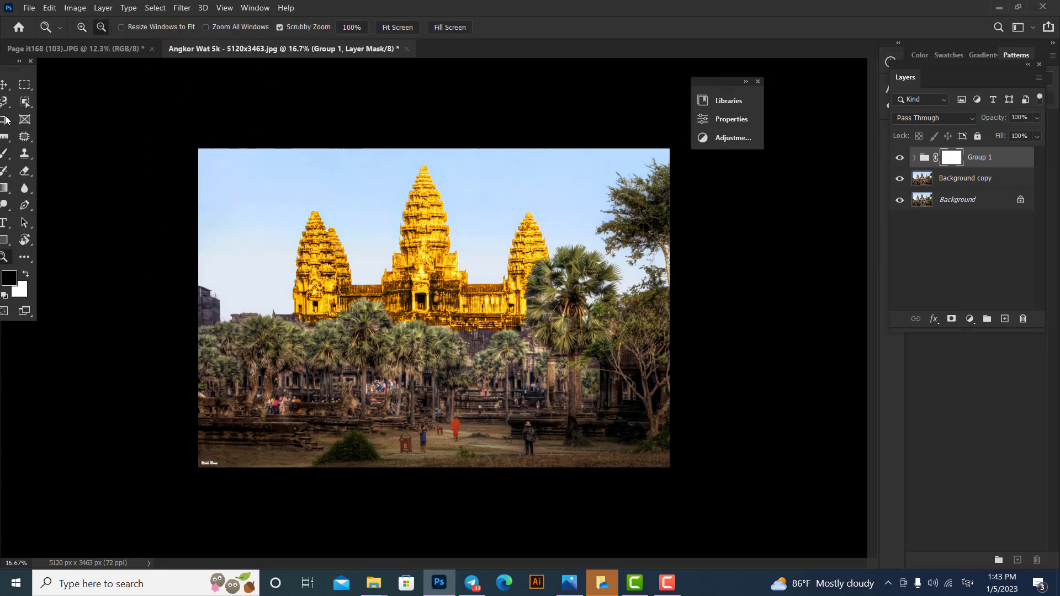
# Paint black on the group mask with the Brush tool to remove the gold from the temple's lower wall above the palms
pyautogui.click(4, 154)
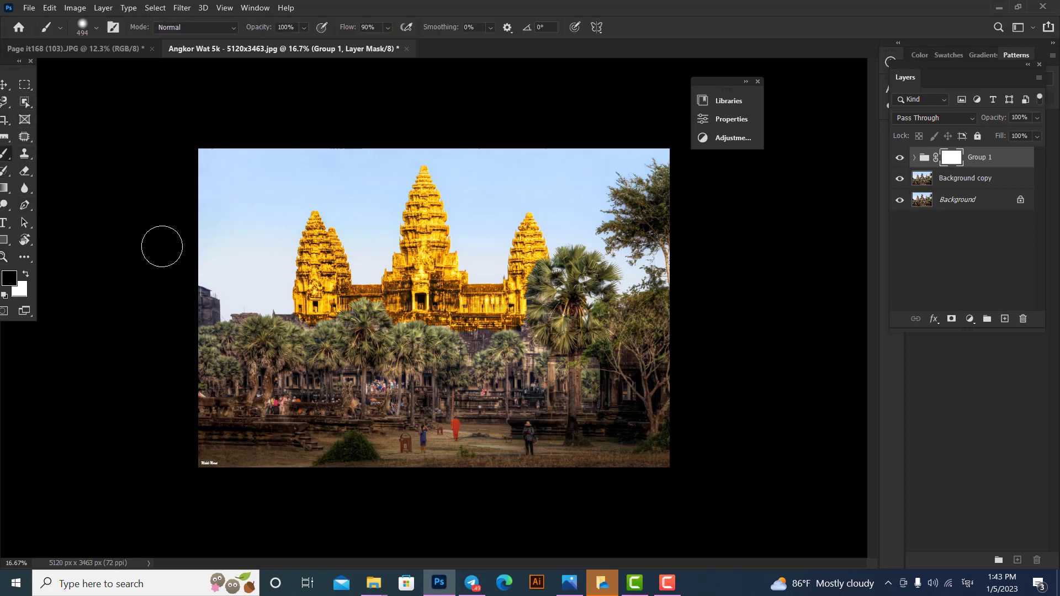
pyautogui.moveTo(294, 323)
pyautogui.mouseDown()
pyautogui.moveTo(545, 328)
pyautogui.moveTo(283, 326)
pyautogui.moveTo(549, 321)
pyautogui.moveTo(497, 497)
pyautogui.mouseUp()
pyautogui.press(']')
pyautogui.press(']')
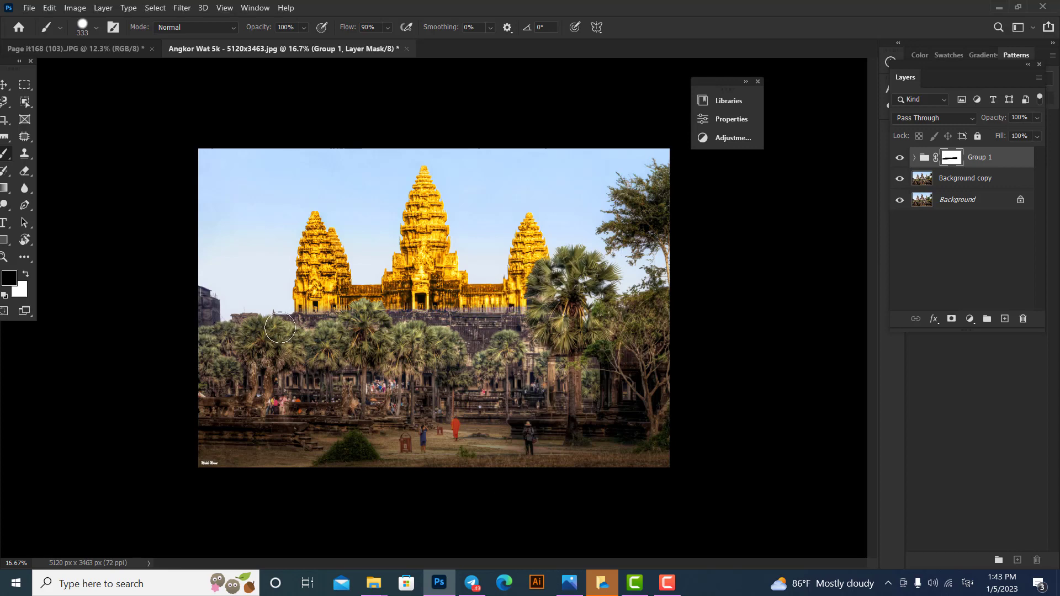
# Resize the brush to 131 and paint a straight white stroke on the group mask to restore gold along the temple's base
pyautogui.press('alt')
pyautogui.keyDown('alt'); pyautogui.rightClick(300, 312); pyautogui.keyUp('alt')
pyautogui.keyDown('alt'); pyautogui.rightClick(289, 312); pyautogui.keyUp('alt')
pyautogui.press('x')
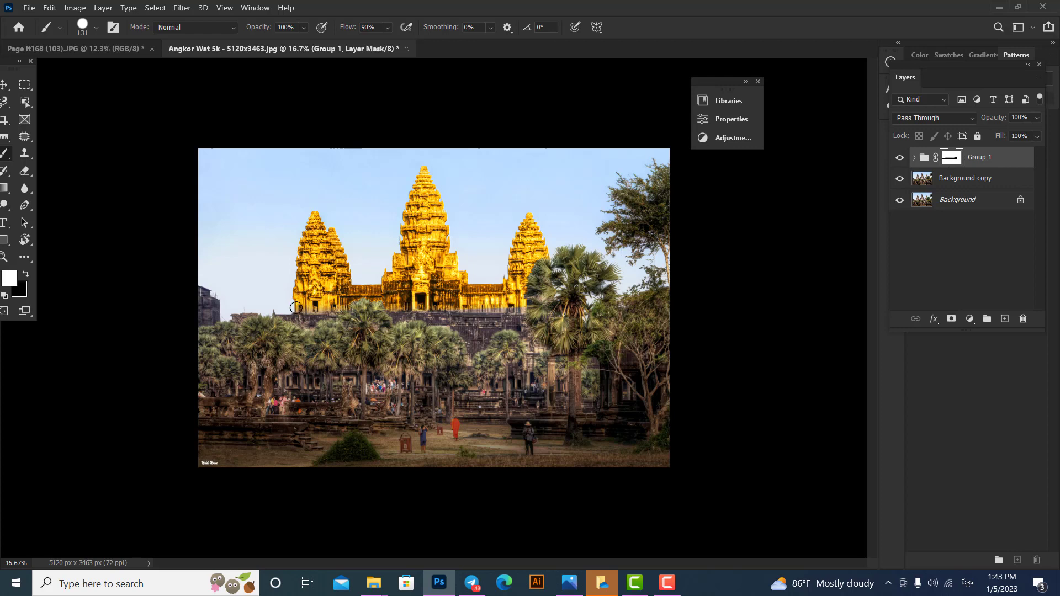
pyautogui.keyDown('shift'); pyautogui.click(552, 310); pyautogui.keyUp('shift')
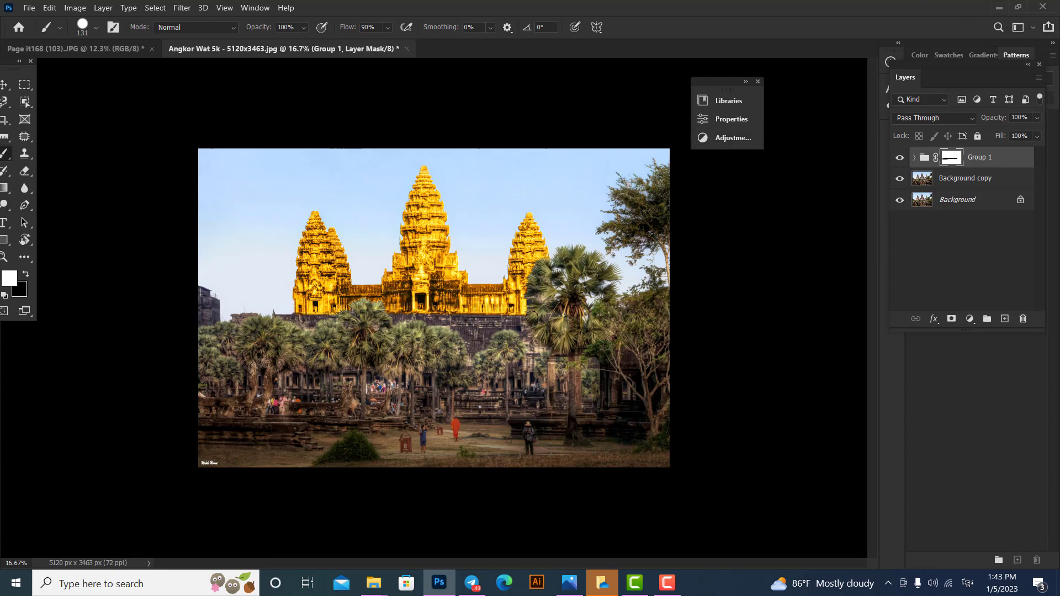
# Compare the photo with the golden adjustment group hidden and shown to check the restored base edge
pyautogui.moveTo(437, 239); pyautogui.dragTo(488, 230)
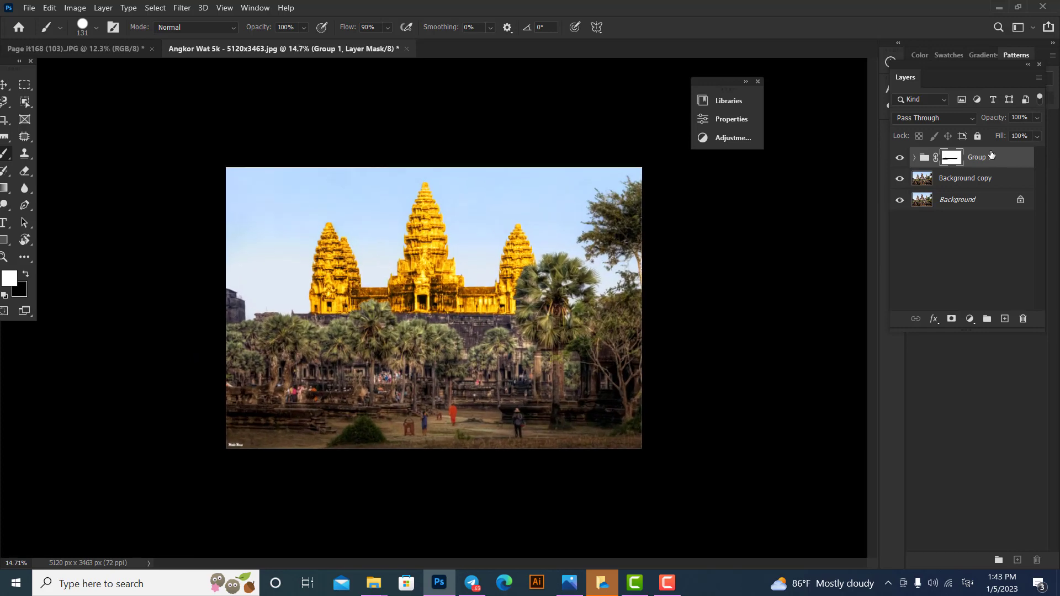
pyautogui.click(901, 159)
pyautogui.click(901, 160)
pyautogui.click(901, 161)
pyautogui.click(901, 160)
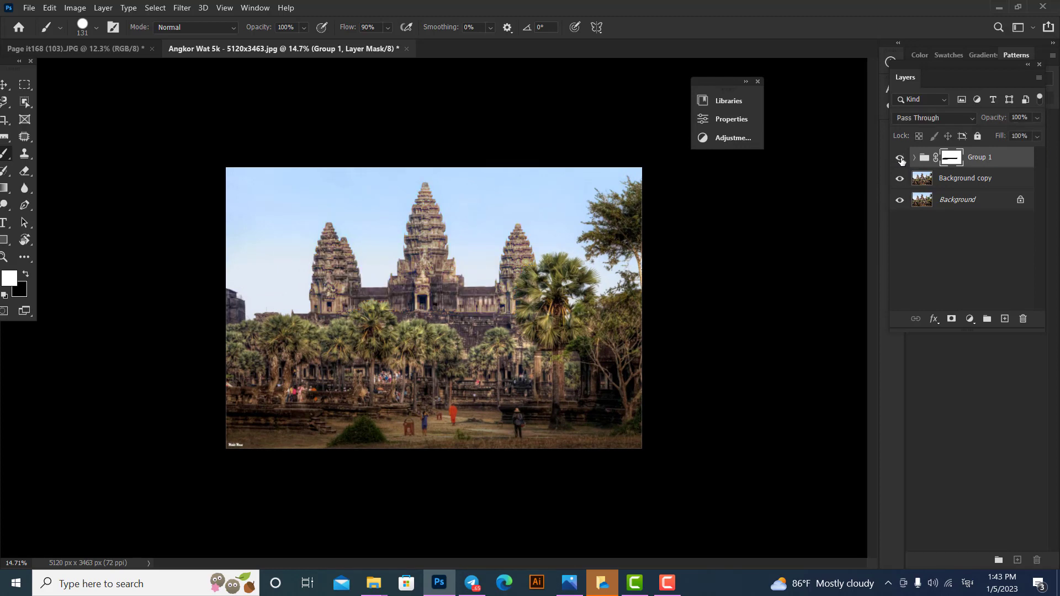
pyautogui.click(900, 160)
pyautogui.click(901, 160)
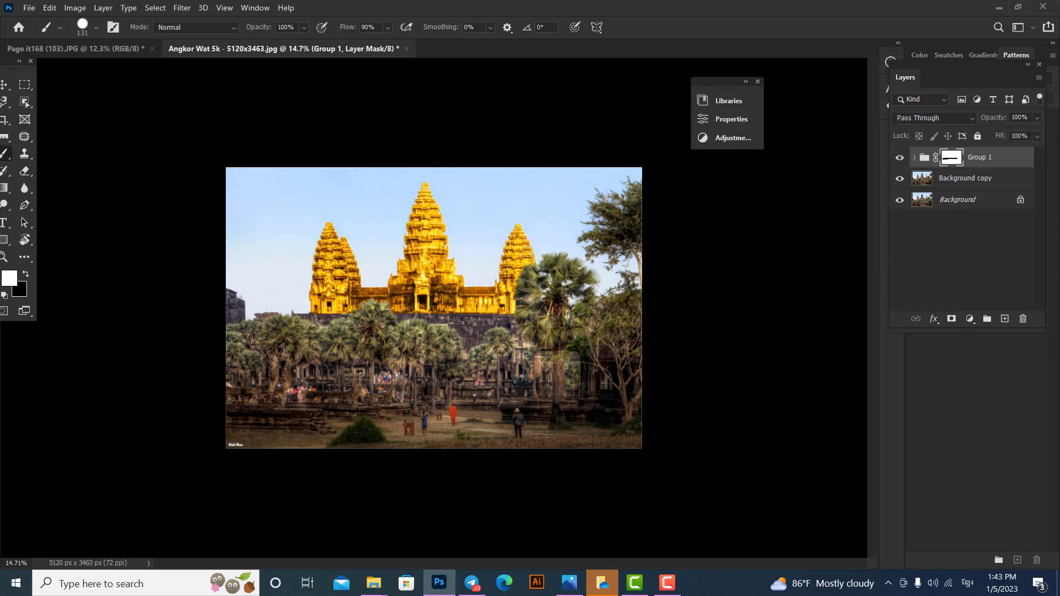
# Replace the sky on the Background copy layer with the cloudy blue sky, using Shift Edge 22 and output to New Layers
pyautogui.click(949, 181)
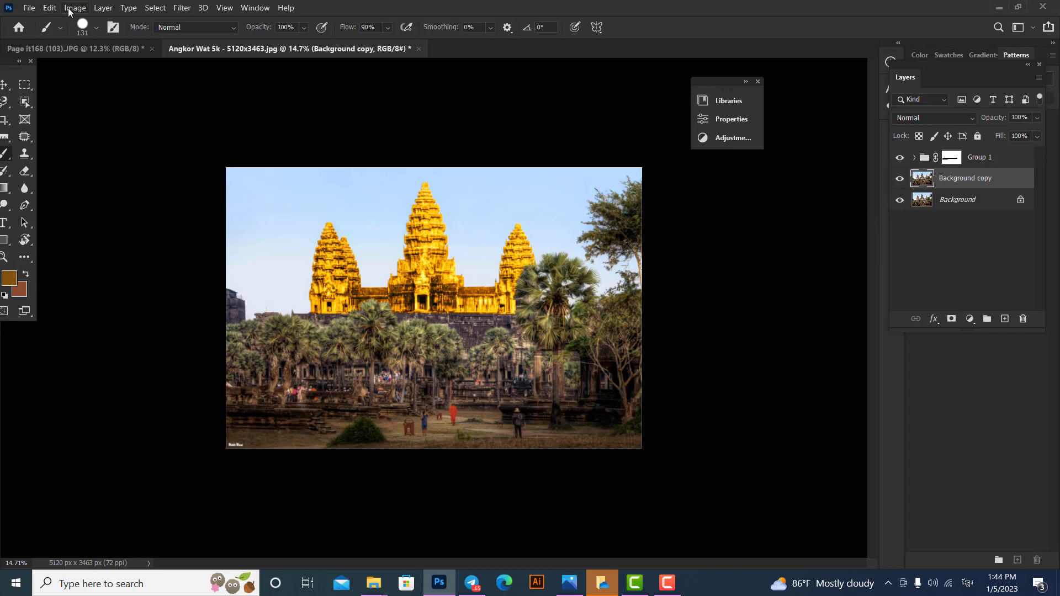
pyautogui.click(49, 9)
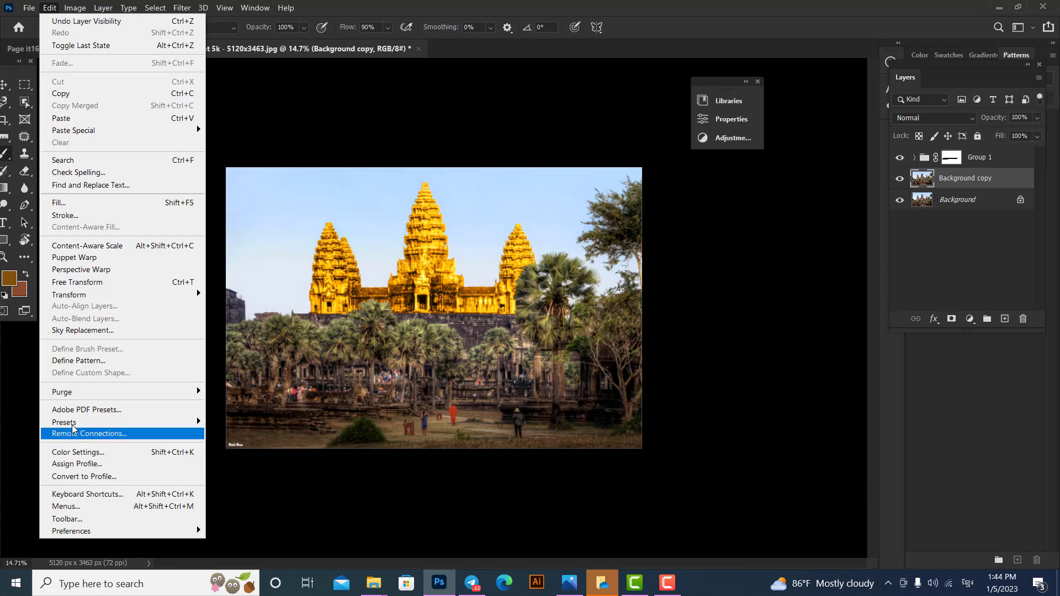
pyautogui.click(84, 330)
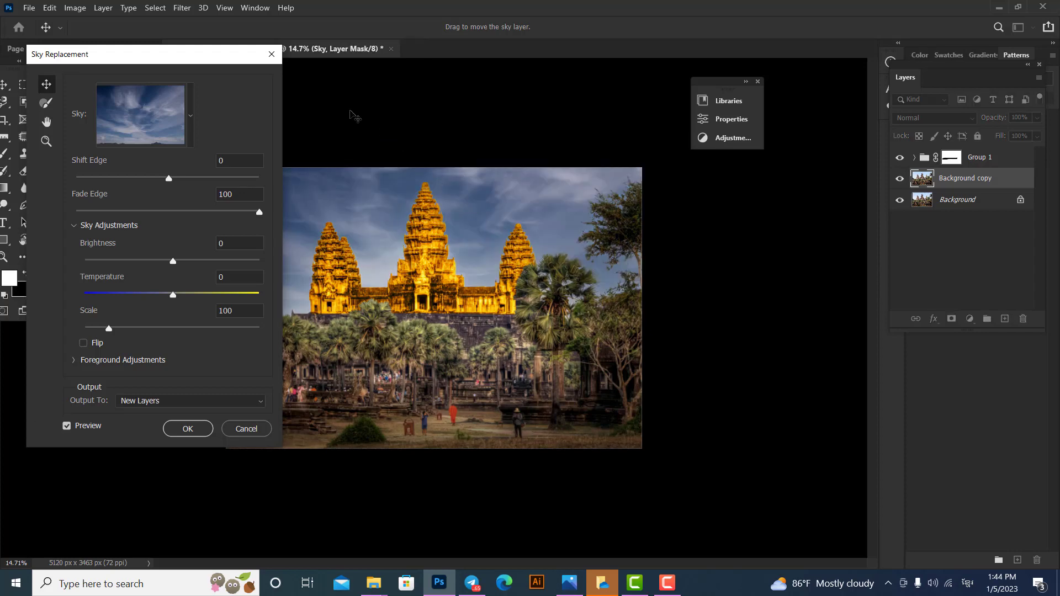
pyautogui.moveTo(204, 64); pyautogui.dragTo(709, 172)
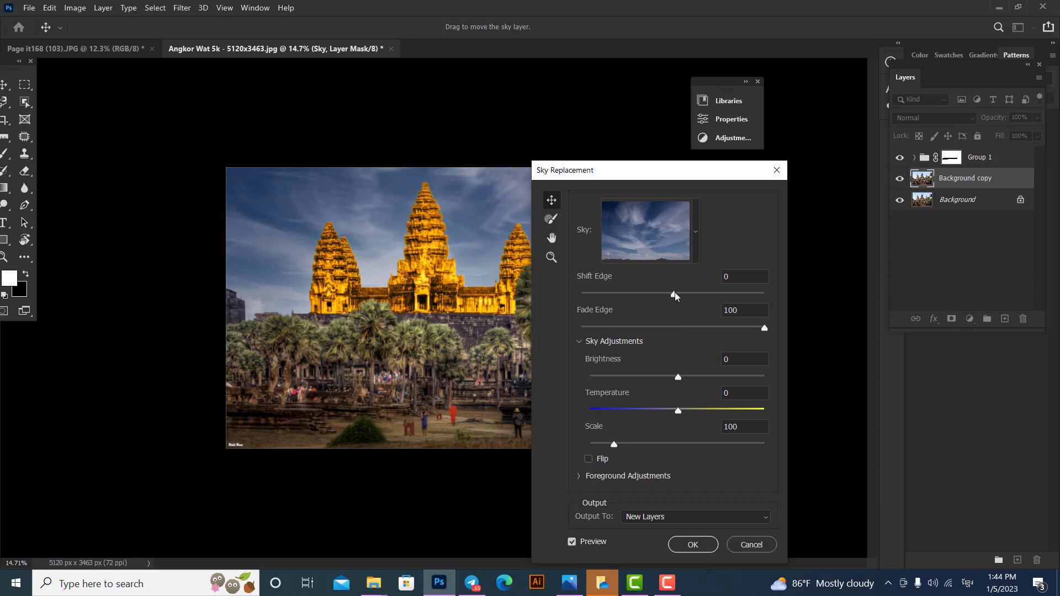
pyautogui.moveTo(624, 291); pyautogui.dragTo(694, 296)
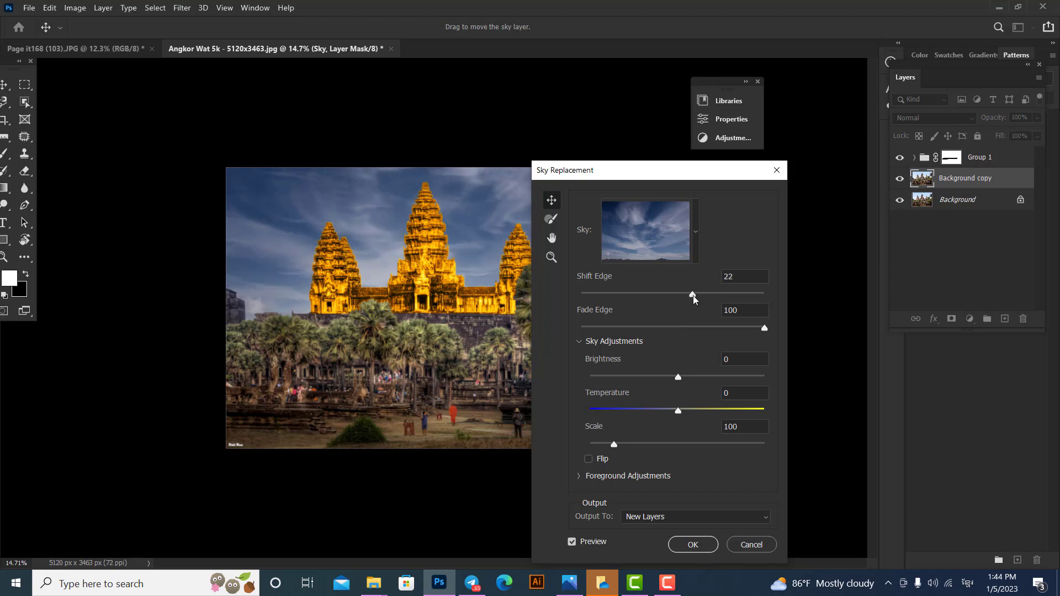
pyautogui.click(680, 548)
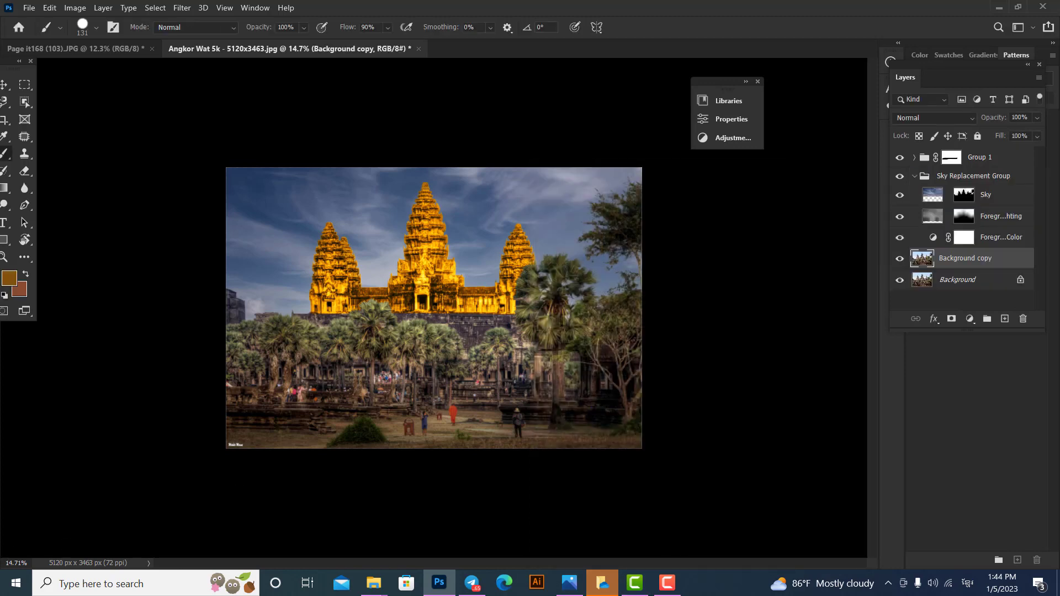
# Add an Exposure adjustment layer above Curves 1 inside Group 1
pyautogui.click(985, 161)
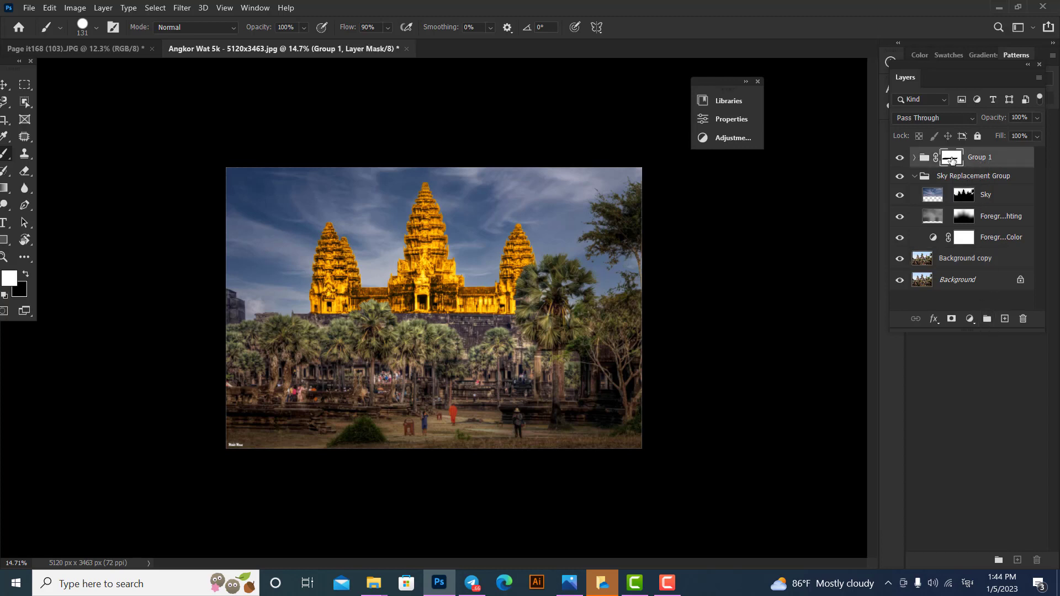
pyautogui.click(915, 158)
pyautogui.click(994, 185)
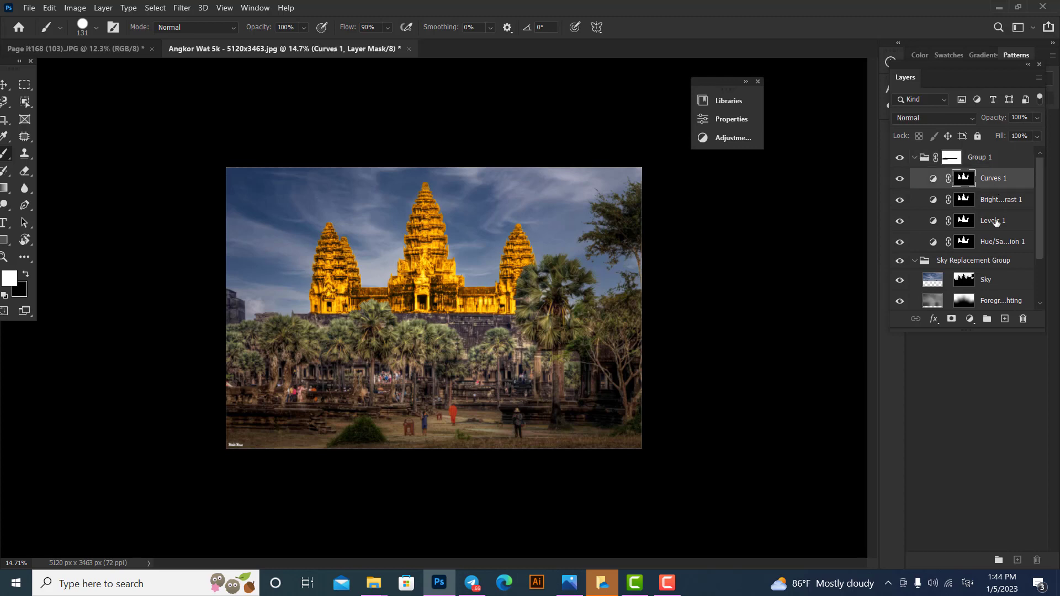
pyautogui.click(975, 320)
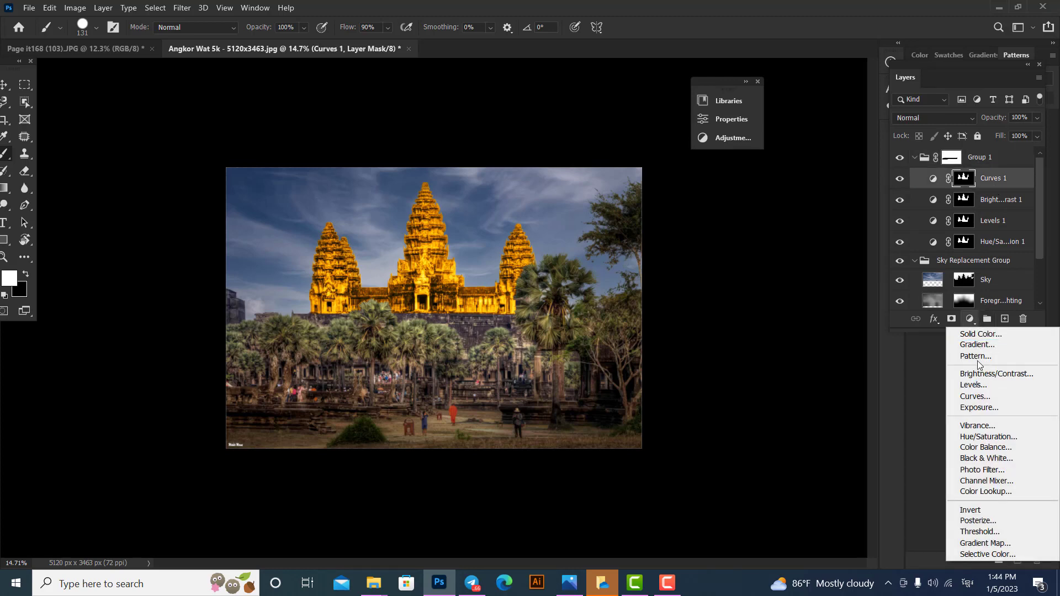
pyautogui.click(972, 407)
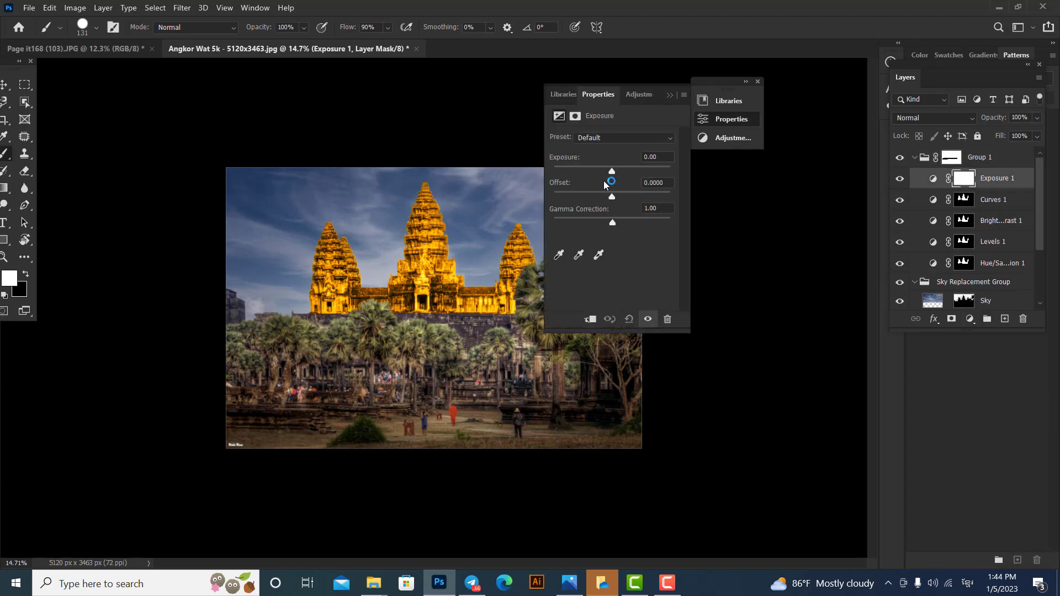
# Try a higher exposure and offset on the unmasked Exposure layer, and reset both values to 0
pyautogui.moveTo(617, 172); pyautogui.dragTo(613, 197)
pyautogui.click(671, 185)
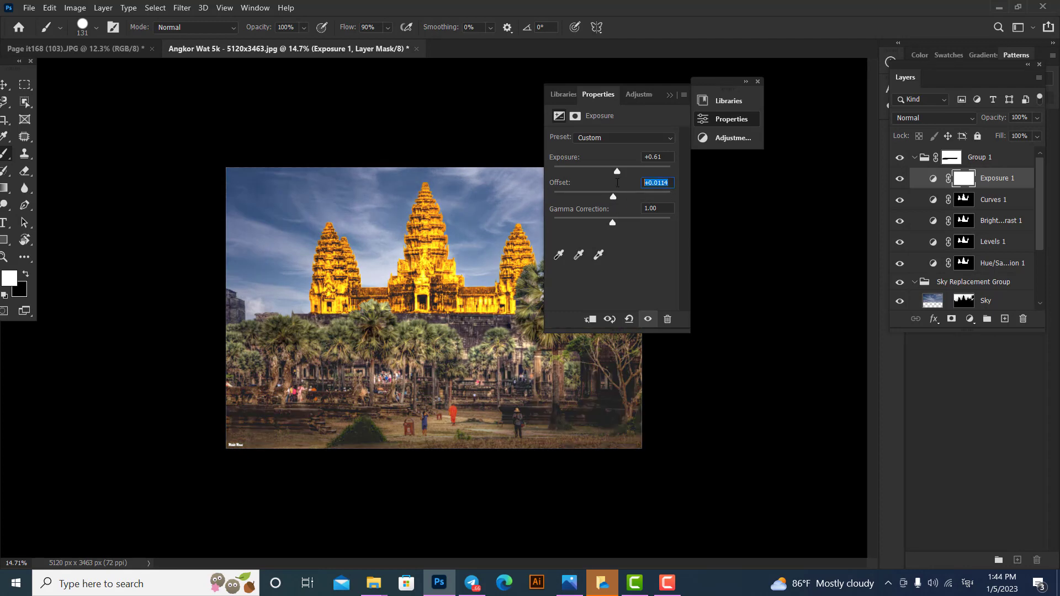
pyautogui.write('0')
pyautogui.moveTo(614, 168); pyautogui.dragTo(612, 171)
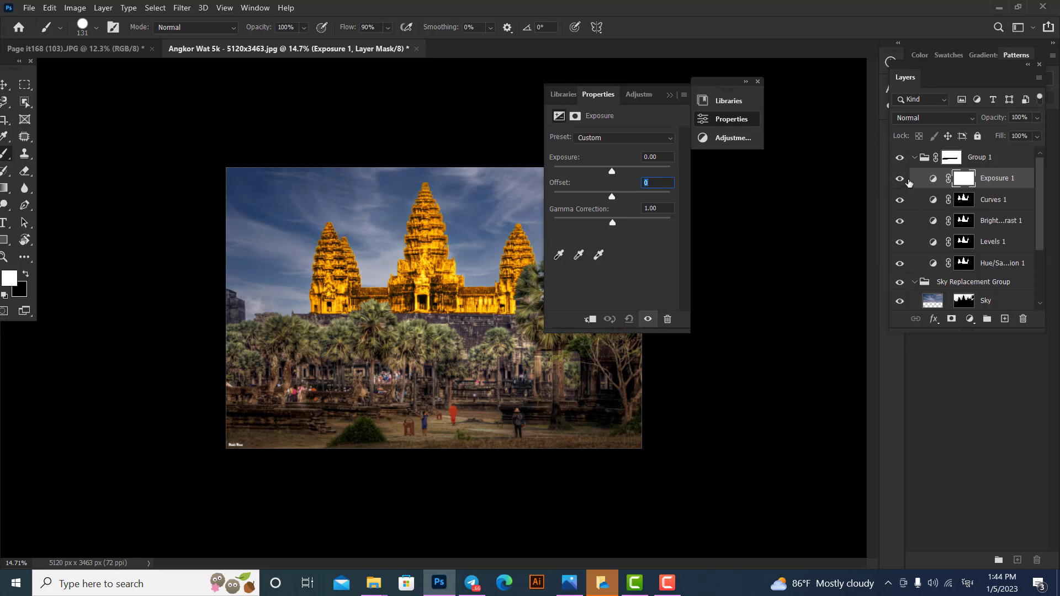
# Replace the Exposure layer's blank mask with one made from the golden towers' mask selection
pyautogui.keyDown('ctrl'); pyautogui.click(965, 180); pyautogui.keyUp('ctrl')
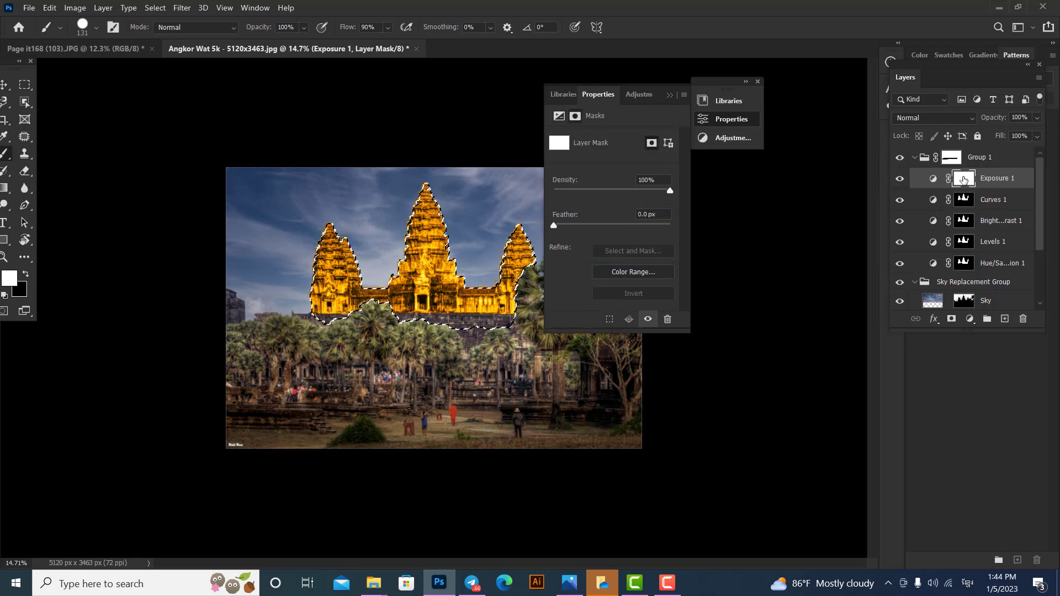
pyautogui.rightClick(967, 183)
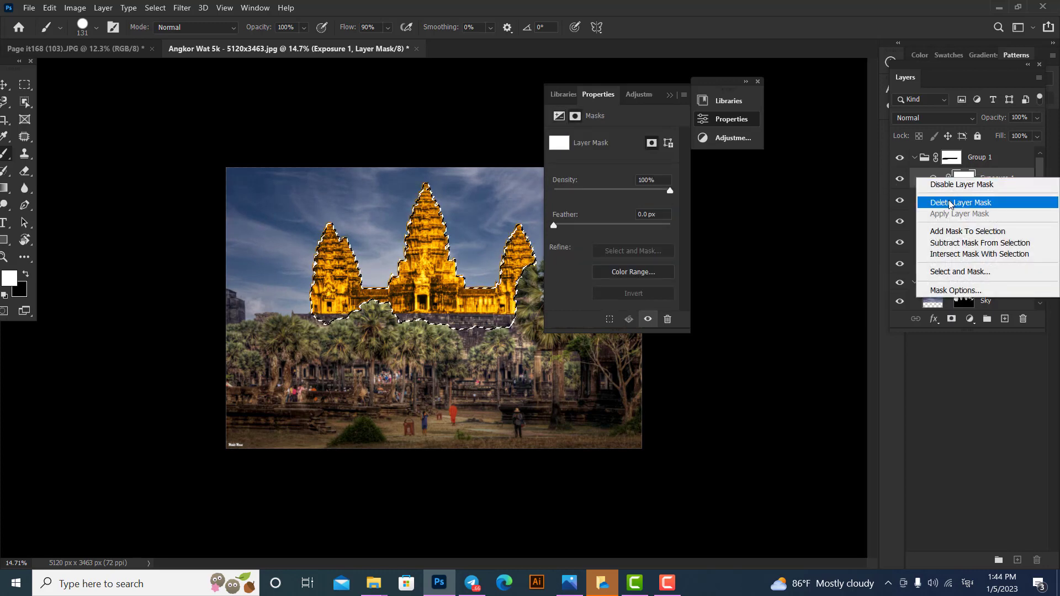
pyautogui.click(961, 202)
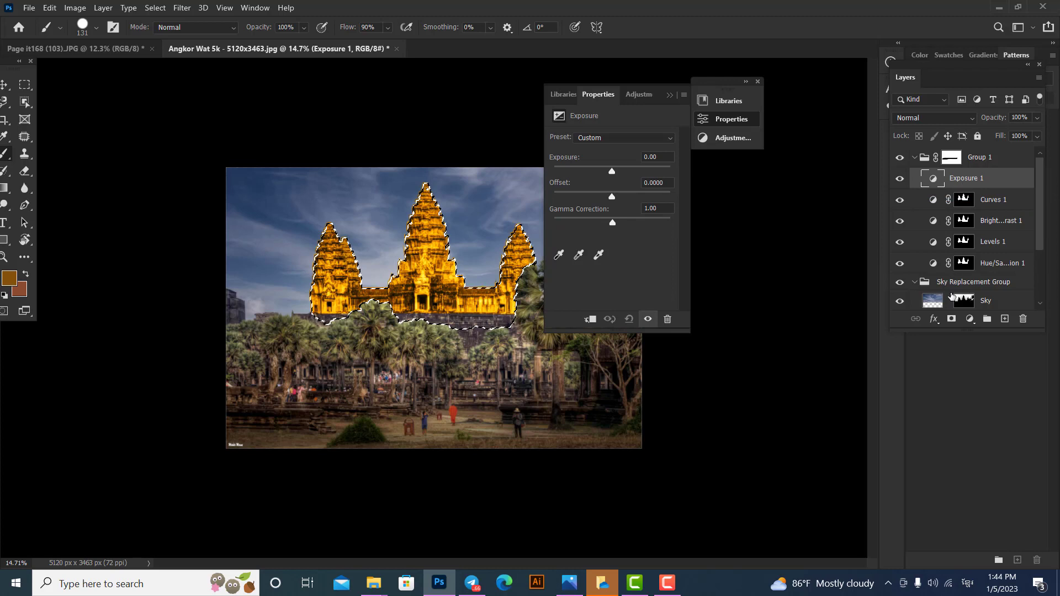
pyautogui.click(951, 320)
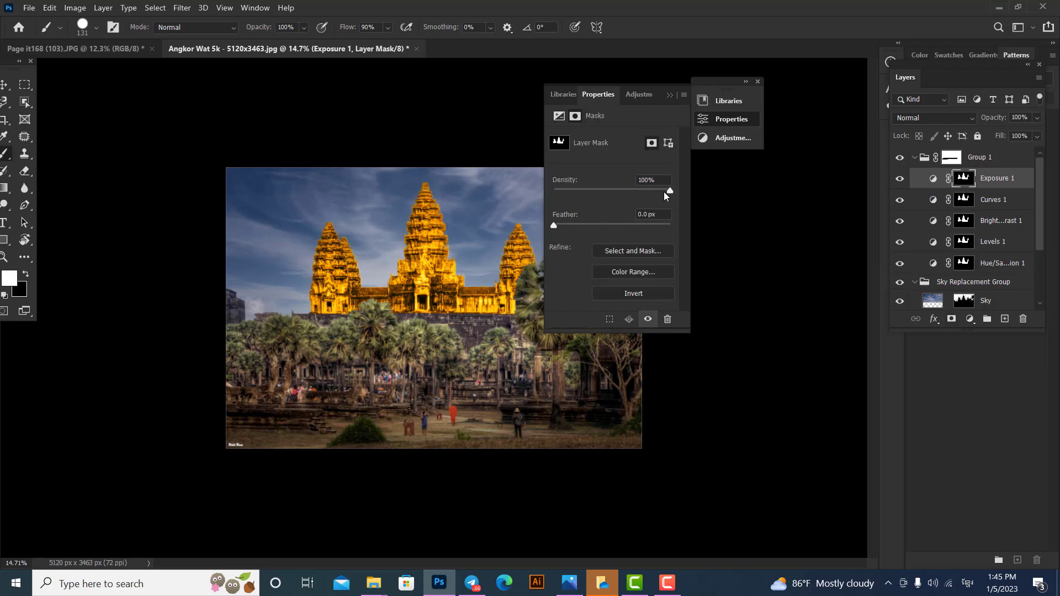
# Set the Exposure layer to exposure +0.98, offset -0.0114 and gamma correction 1.10
pyautogui.click(917, 166)
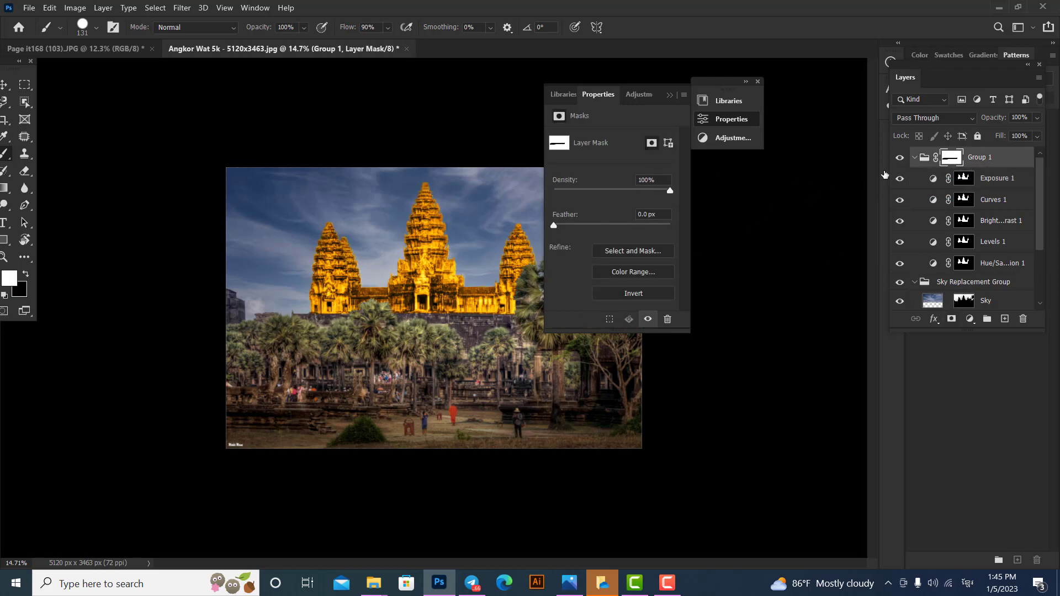
pyautogui.click(920, 186)
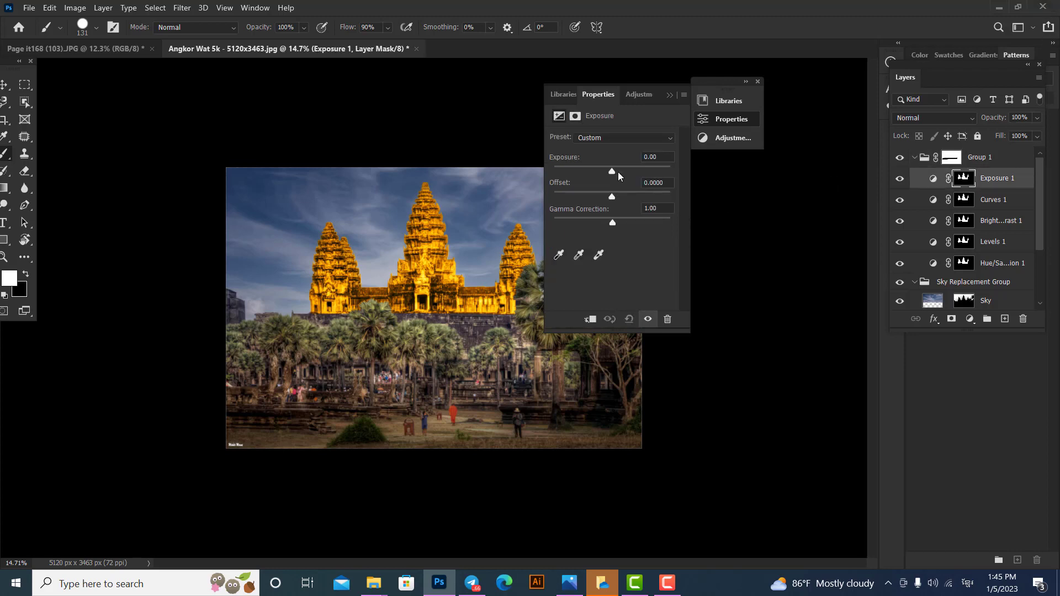
pyautogui.click(617, 171)
pyautogui.moveTo(615, 170); pyautogui.dragTo(609, 223)
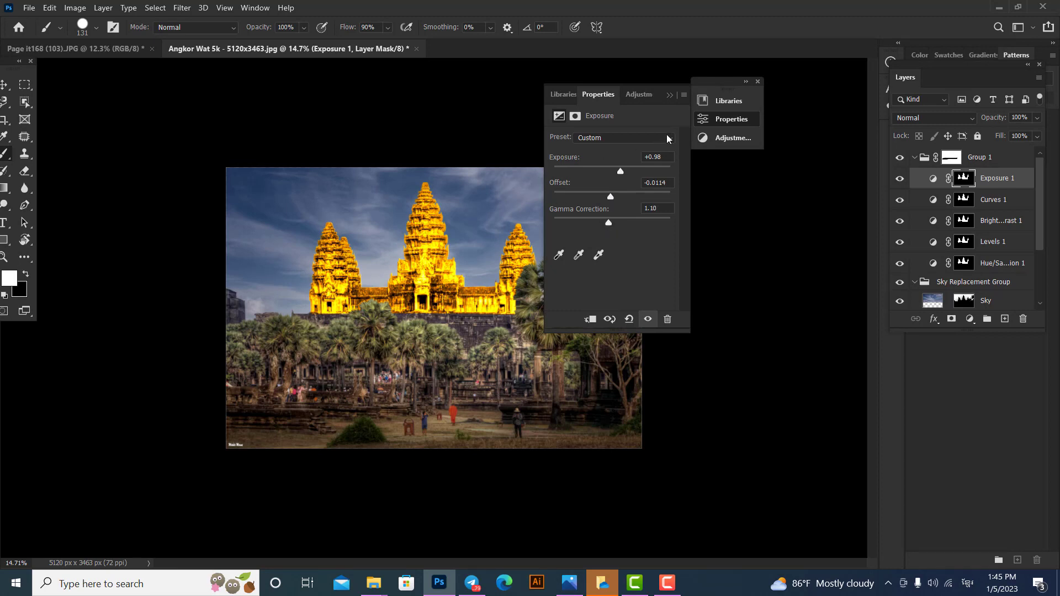
pyautogui.click(674, 100)
pyautogui.moveTo(619, 130)
pyautogui.mouseDown()
pyautogui.moveTo(561, 147)
pyautogui.moveTo(621, 144)
pyautogui.mouseUp()
# Add a Curves layer masked to the towers above Exposure 1 and place an RGB curve point at input 152
pyautogui.keyDown('ctrl'); pyautogui.click(963, 177); pyautogui.keyUp('ctrl')
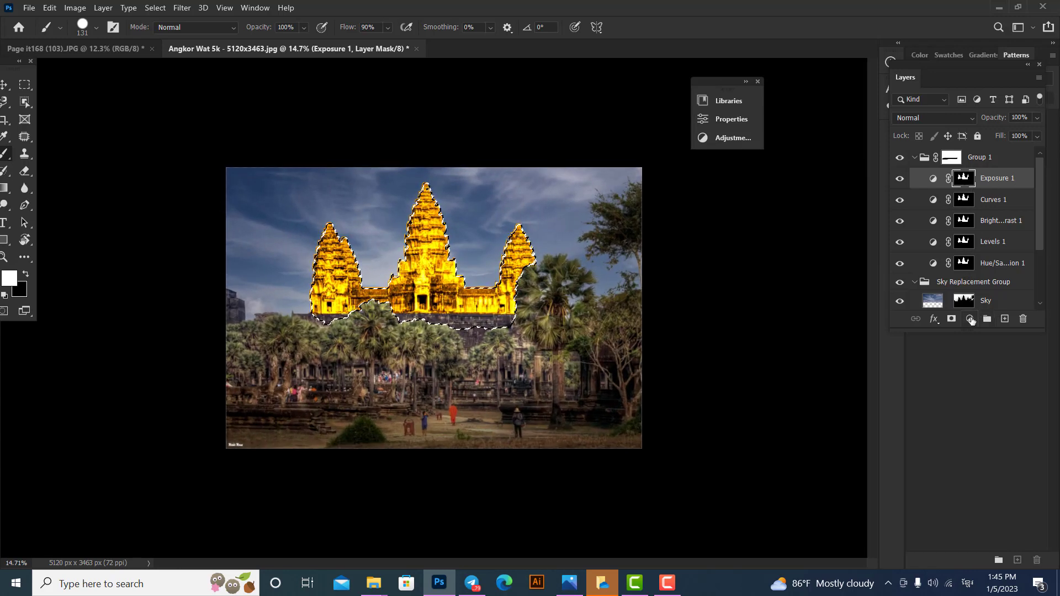
pyautogui.click(970, 319)
pyautogui.click(975, 401)
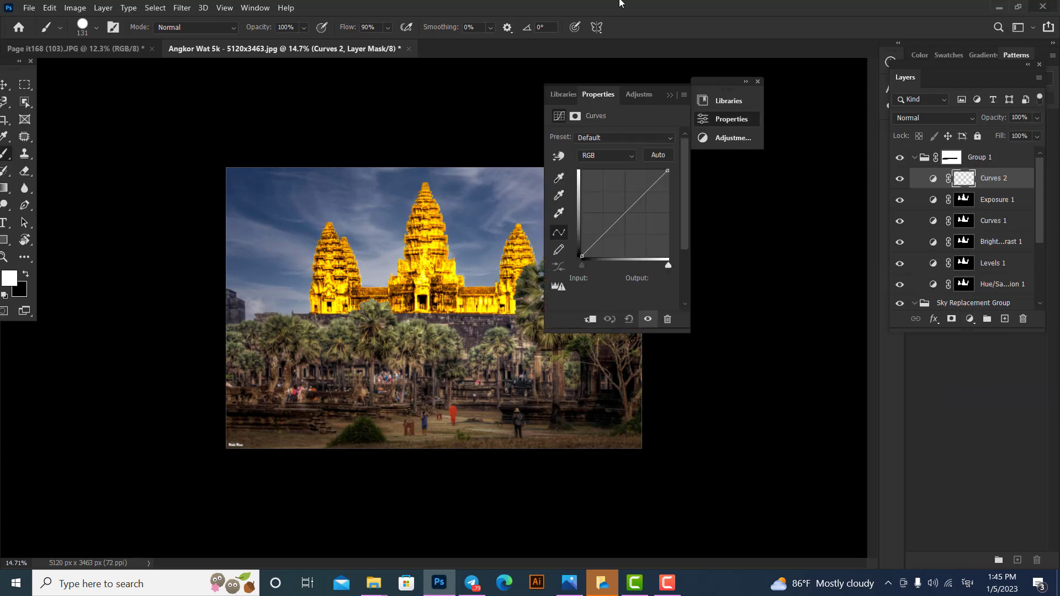
pyautogui.click(632, 206)
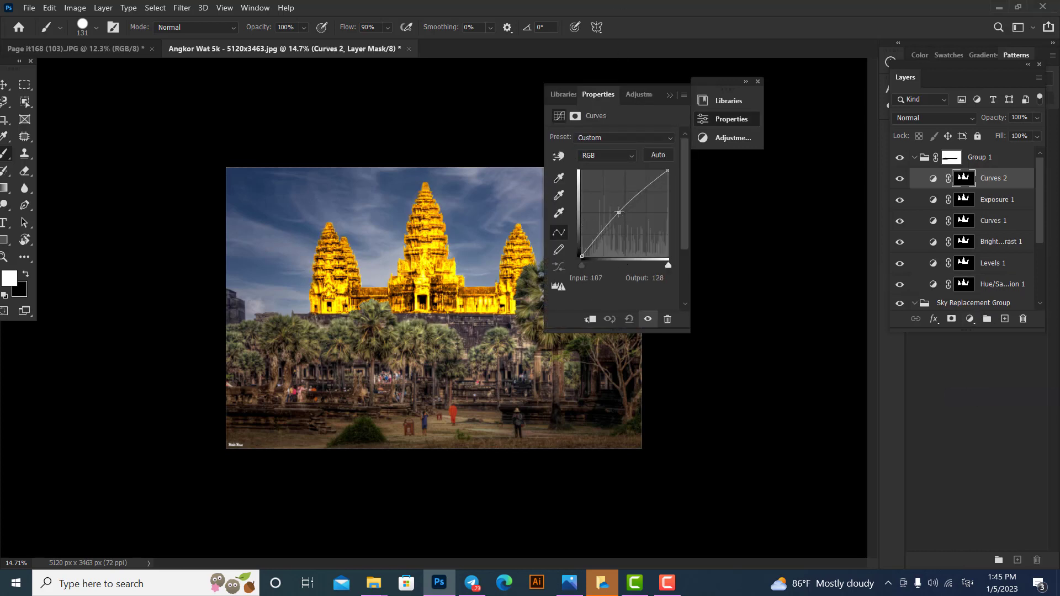
pyautogui.moveTo(633, 204); pyautogui.dragTo(633, 203)
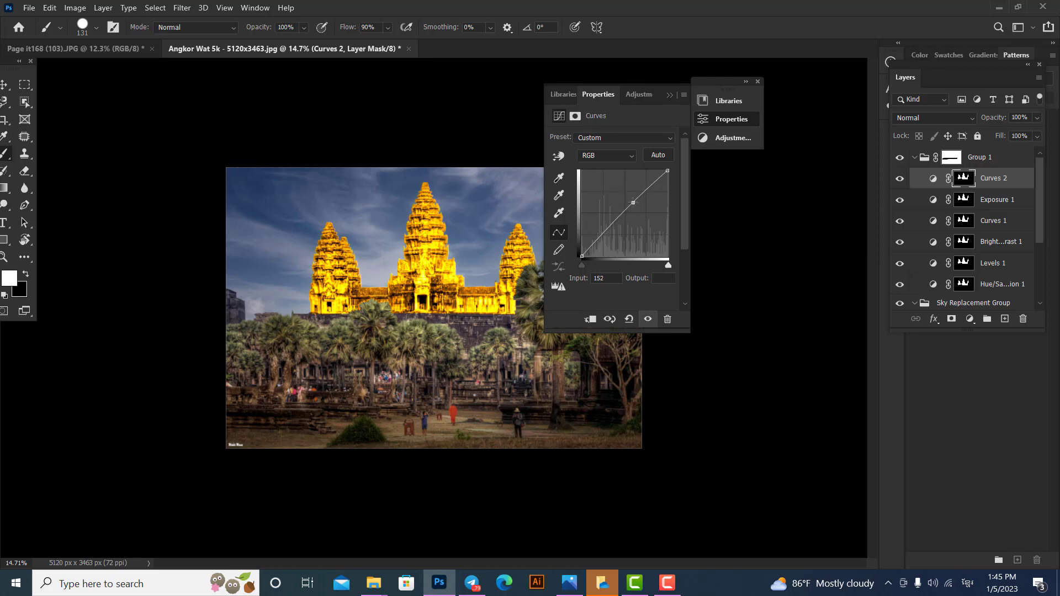
pyautogui.click(670, 95)
# Collapse Group 1 and compare the towers with the group repeatedly hidden and shown against the new sky
pyautogui.moveTo(602, 238)
pyautogui.mouseDown()
pyautogui.moveTo(551, 236)
pyautogui.moveTo(571, 227)
pyautogui.mouseUp()
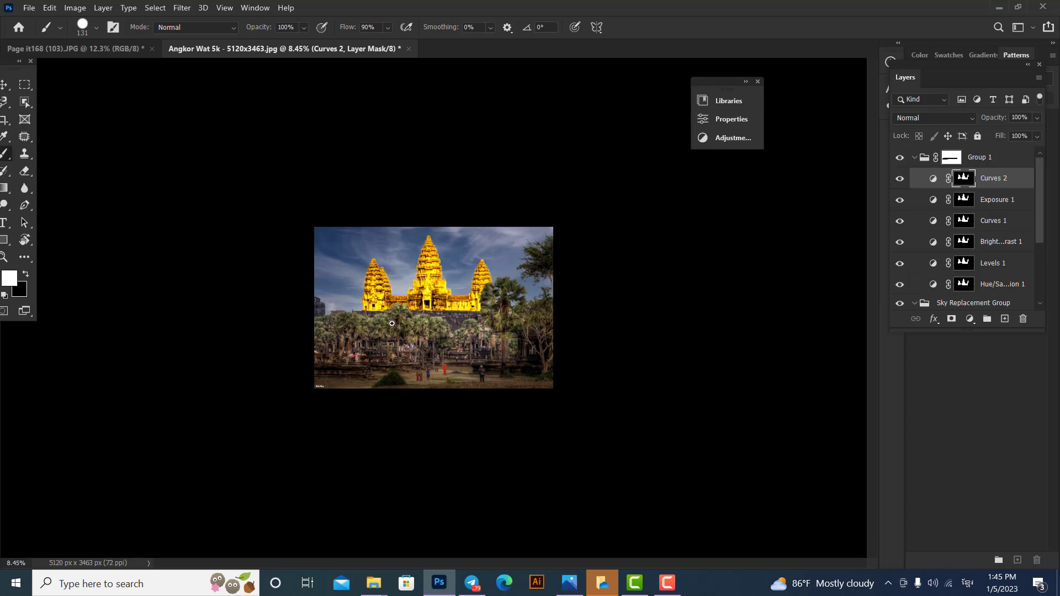
pyautogui.hotkey('ctrl', '+')
pyautogui.hotkey('ctrl', '+')
pyautogui.hotkey('ctrl', '+')
pyautogui.hotkey('ctrl', '-')
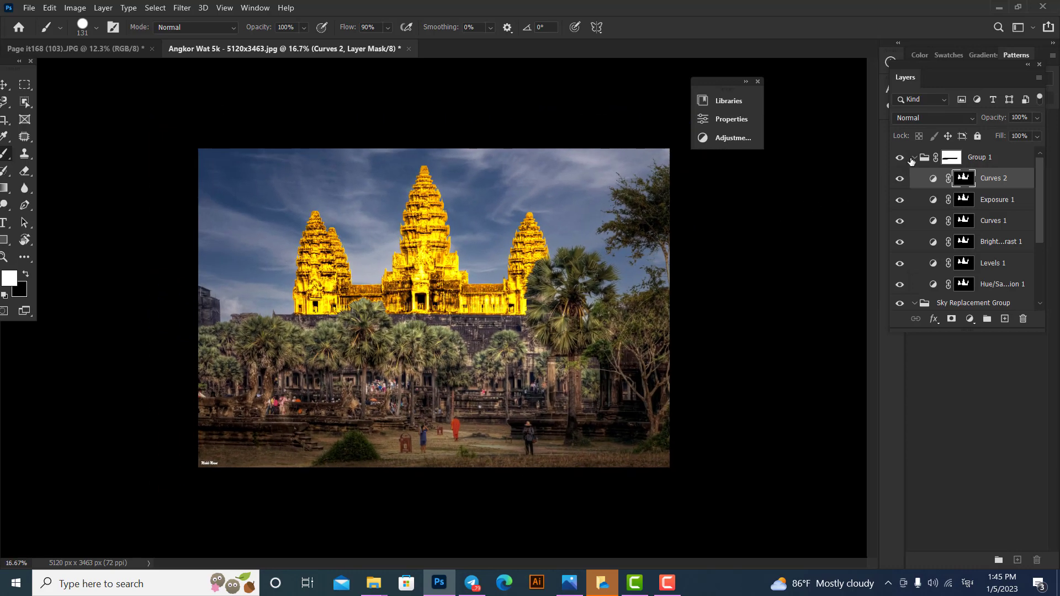
pyautogui.click(914, 159)
pyautogui.click(900, 159)
pyautogui.click(900, 159)
pyautogui.click(900, 158)
pyautogui.click(900, 158)
pyautogui.click(900, 158)
pyautogui.click(900, 158)
pyautogui.click(900, 158)
pyautogui.click(900, 159)
pyautogui.click(901, 157)
pyautogui.click(901, 157)
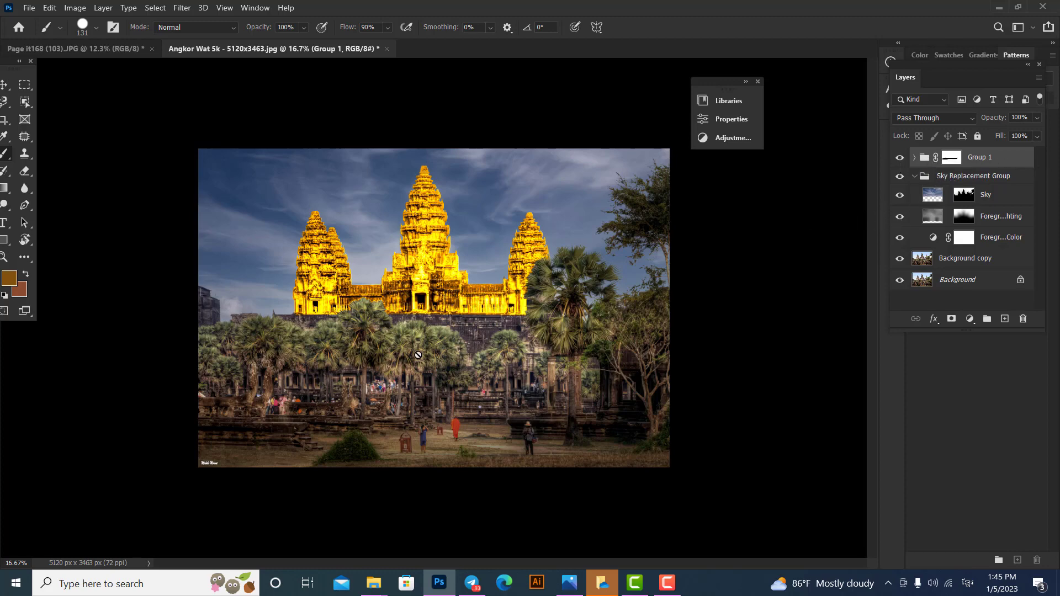
# Load the Sky layer's mask as a selection and add a new empty layer above Group 1
pyautogui.scroll(3, 497, 265)
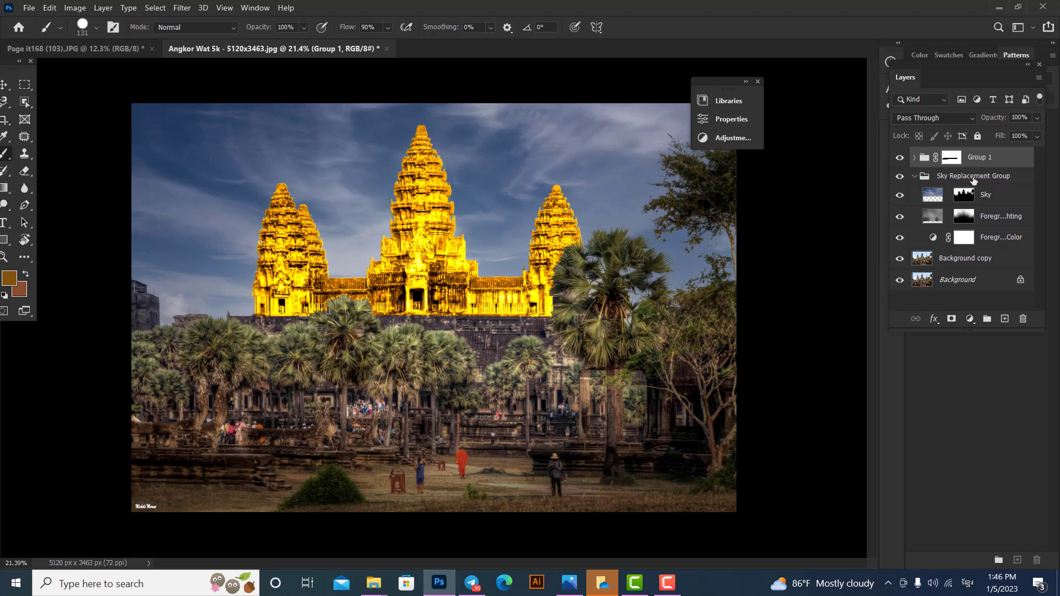
pyautogui.keyDown('ctrl'); pyautogui.click(965, 212); pyautogui.keyUp('ctrl')
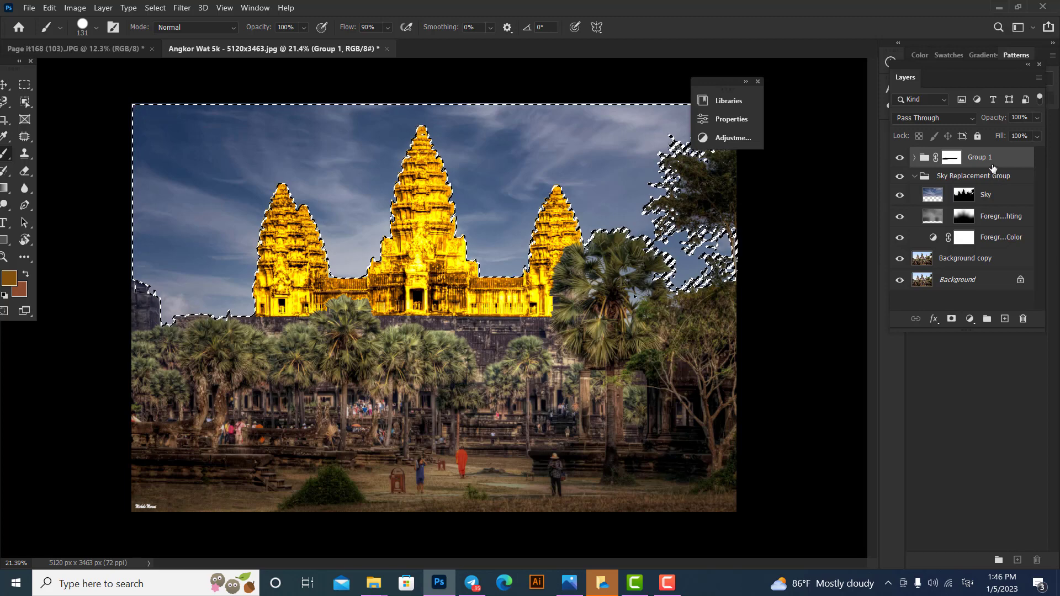
pyautogui.click(1004, 321)
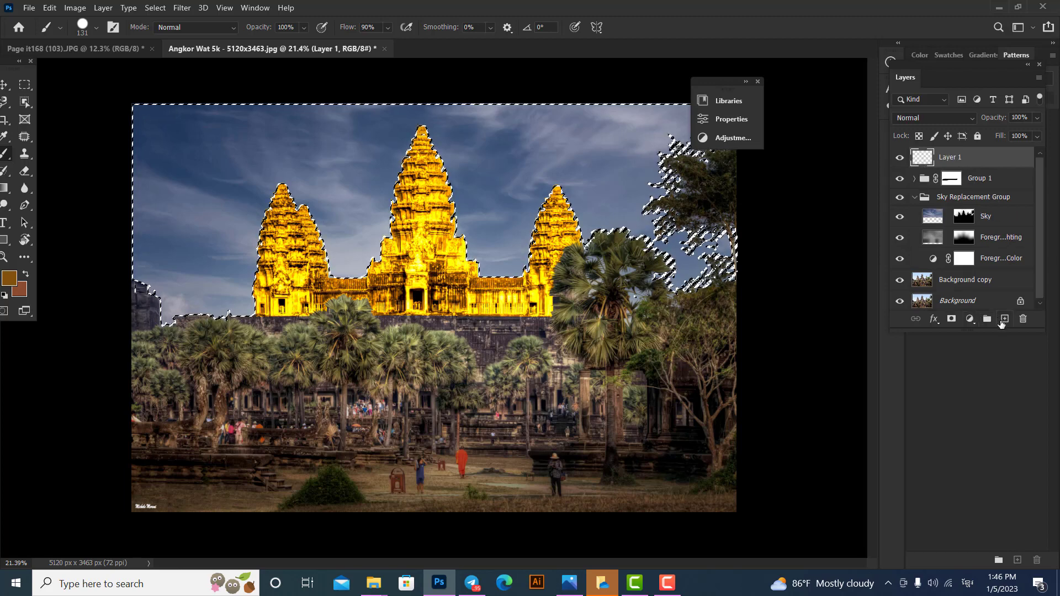
# Sample a bright yellow from the golden left tower and paint a soft glow into the sky around that tower
pyautogui.moveTo(303, 199)
pyautogui.mouseDown()
pyautogui.moveTo(258, 258)
pyautogui.moveTo(236, 238)
pyautogui.mouseUp()
pyautogui.keyDown('alt'); pyautogui.click(289, 276); pyautogui.keyUp('alt')
pyautogui.keyDown('alt'); pyautogui.click(296, 280); pyautogui.keyUp('alt')
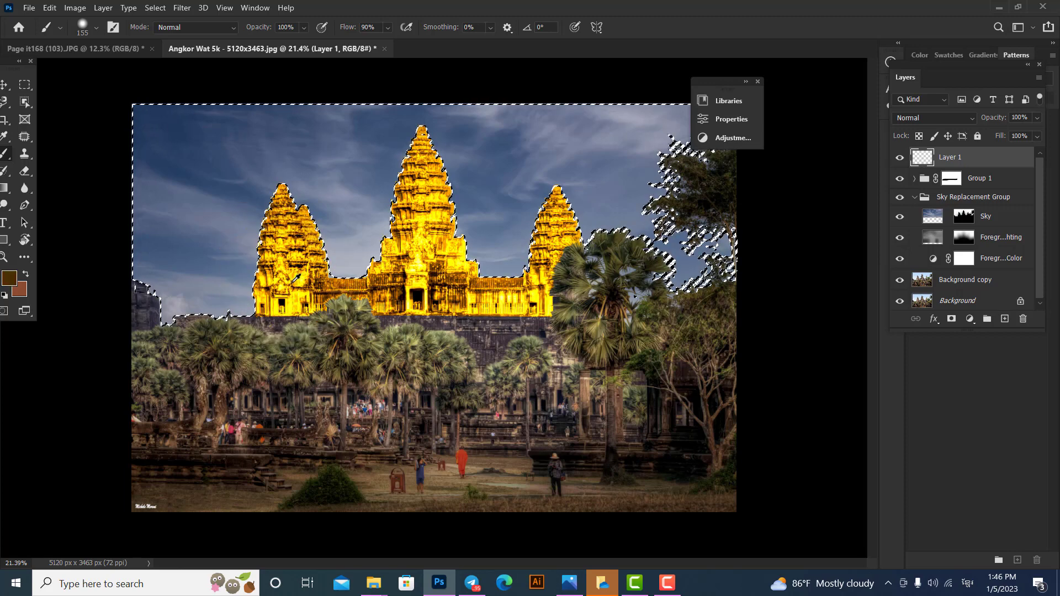
pyautogui.keyDown('alt'); pyautogui.click(291, 274); pyautogui.keyUp('alt')
pyautogui.keyDown('alt'); pyautogui.click(287, 265); pyautogui.keyUp('alt')
pyautogui.moveTo(246, 234)
pyautogui.mouseDown()
pyautogui.moveTo(278, 188)
pyautogui.moveTo(251, 312)
pyautogui.mouseUp()
pyautogui.moveTo(276, 187); pyautogui.dragTo(316, 239)
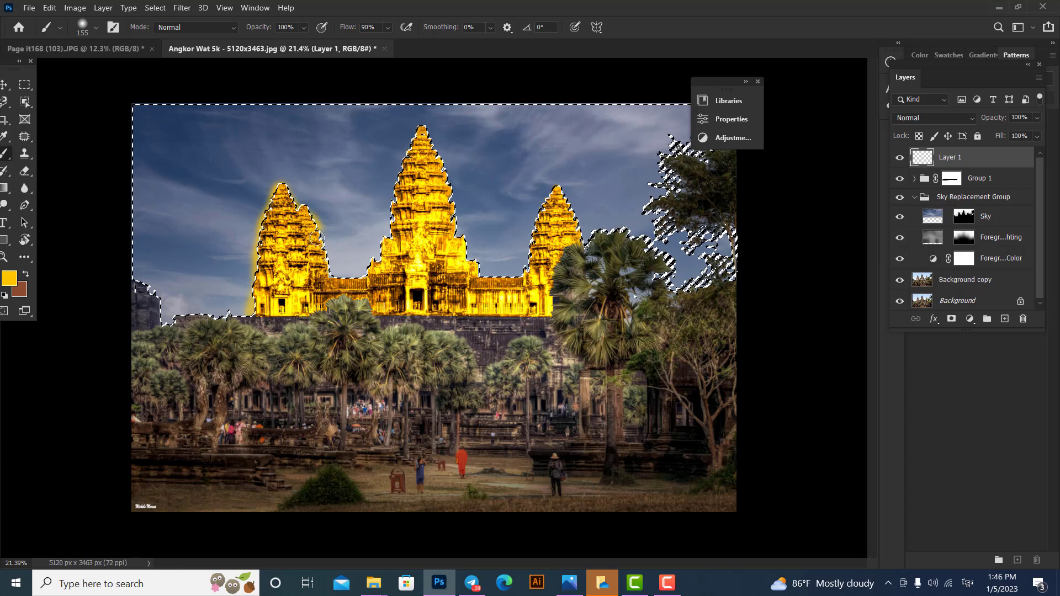
# Paint the same yellow glow along the sky edges of the central and right towers, enlarging the brush to 170
pyautogui.moveTo(352, 285)
pyautogui.mouseDown()
pyautogui.moveTo(344, 282)
pyautogui.moveTo(371, 272)
pyautogui.mouseUp()
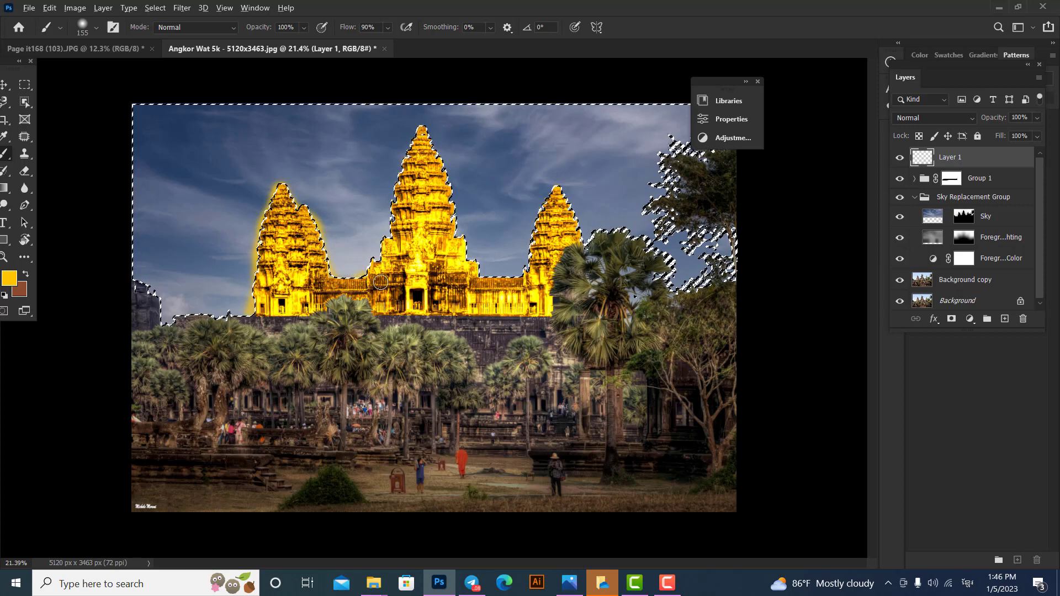
pyautogui.press(']')
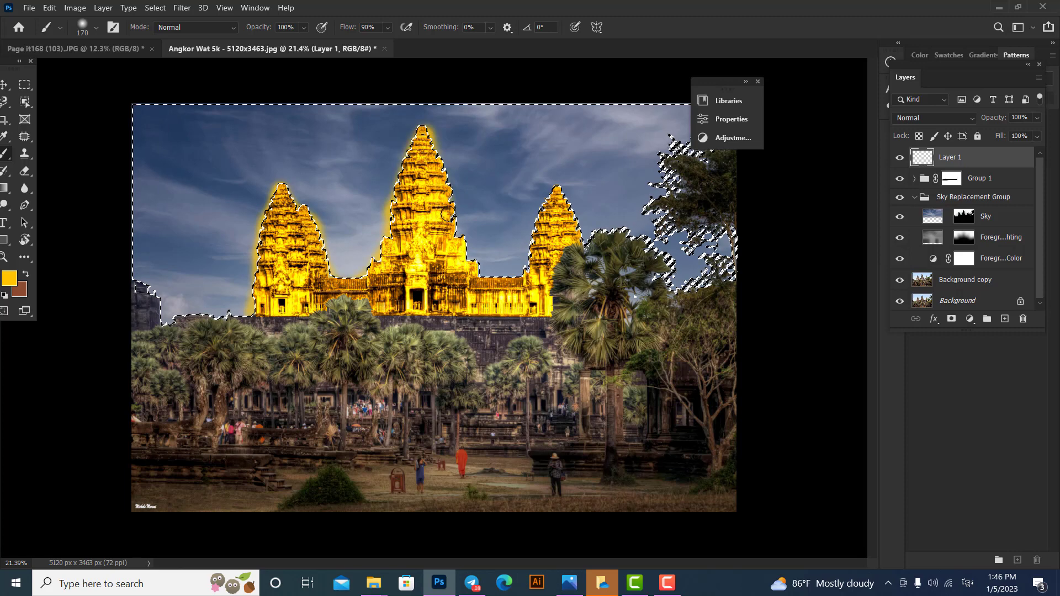
pyautogui.moveTo(445, 212)
pyautogui.mouseDown()
pyautogui.moveTo(465, 261)
pyautogui.moveTo(490, 280)
pyautogui.moveTo(525, 280)
pyautogui.moveTo(554, 190)
pyautogui.moveTo(576, 242)
pyautogui.moveTo(554, 202)
pyautogui.moveTo(533, 249)
pyautogui.moveTo(555, 191)
pyautogui.moveTo(575, 241)
pyautogui.mouseUp()
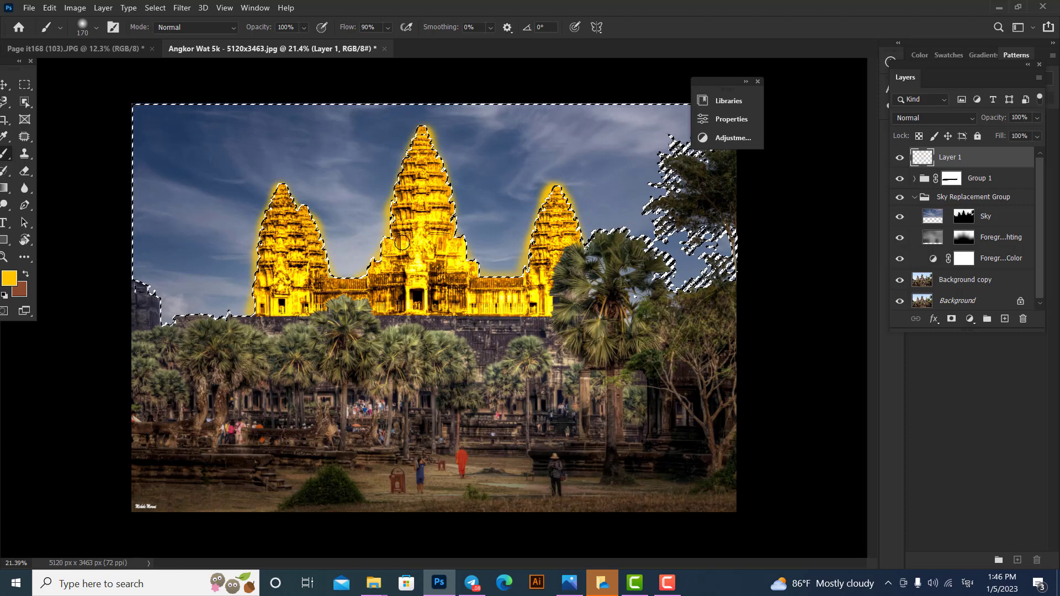
# Clear the sky selection and brush yellow along the gallery roof between the central and right towers
pyautogui.hotkey('ctrl', 'd')
pyautogui.moveTo(581, 226)
pyautogui.mouseDown()
pyautogui.moveTo(532, 231)
pyautogui.moveTo(564, 234)
pyautogui.mouseUp()
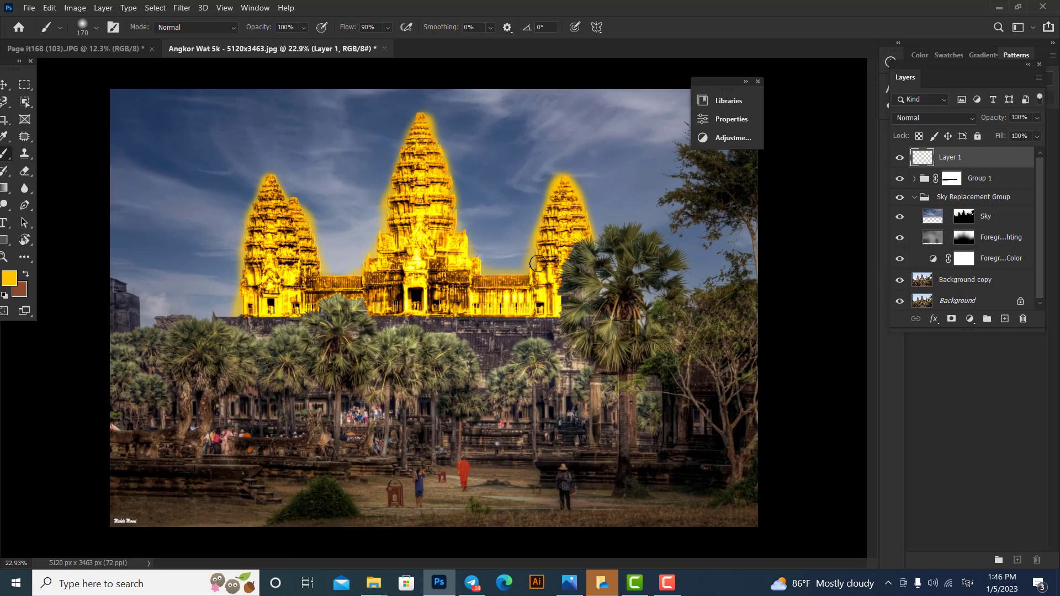
pyautogui.moveTo(481, 287)
pyautogui.mouseDown()
pyautogui.moveTo(477, 279)
pyautogui.moveTo(530, 279)
pyautogui.mouseUp()
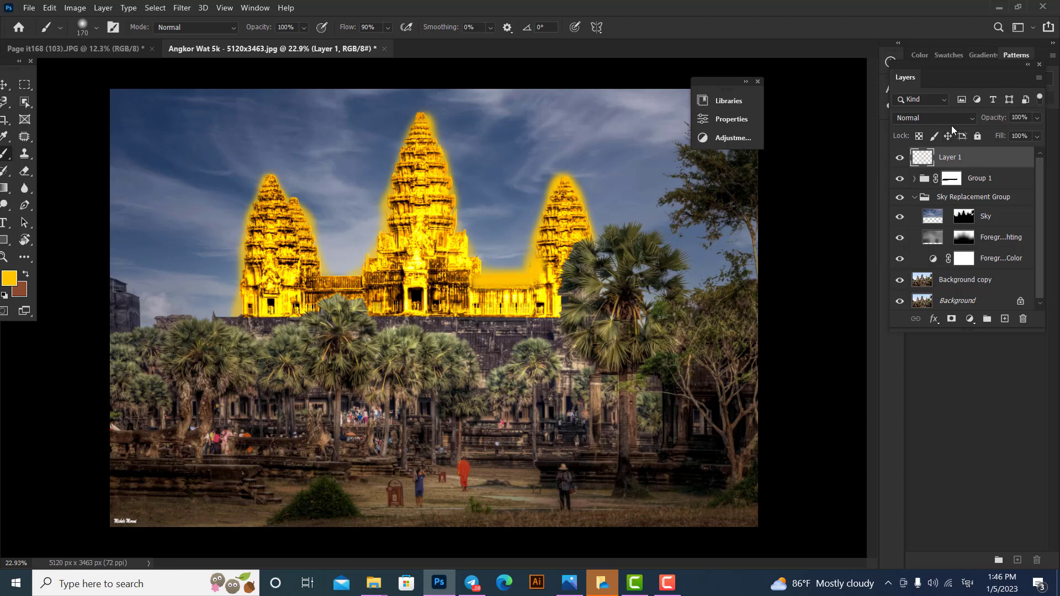
# Try Color Dodge as the blend mode of Layer 1 and settle on Vivid Light
pyautogui.click(939, 118)
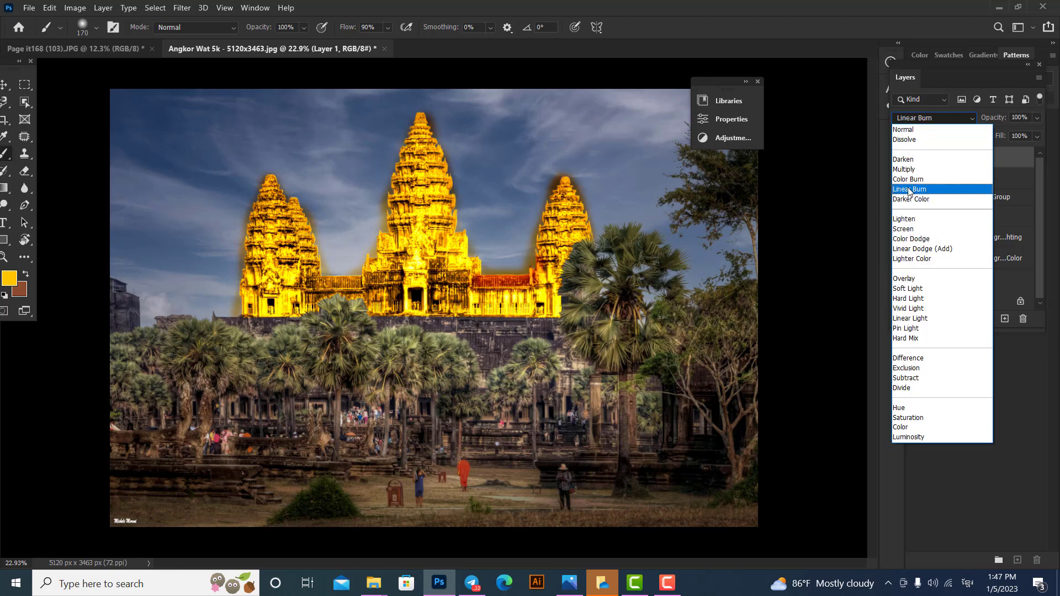
pyautogui.click(900, 238)
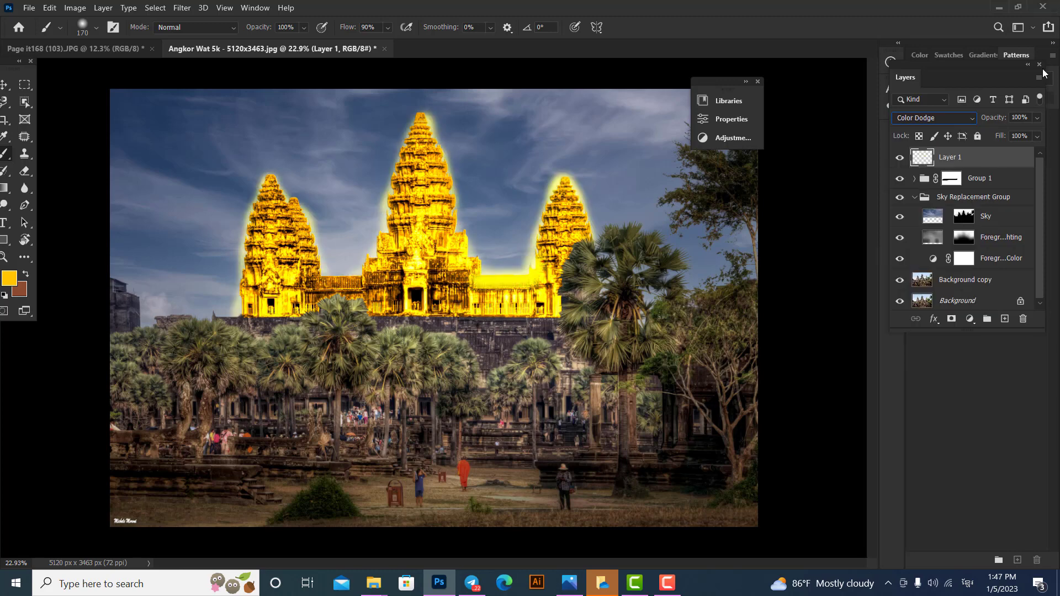
pyautogui.click(922, 116)
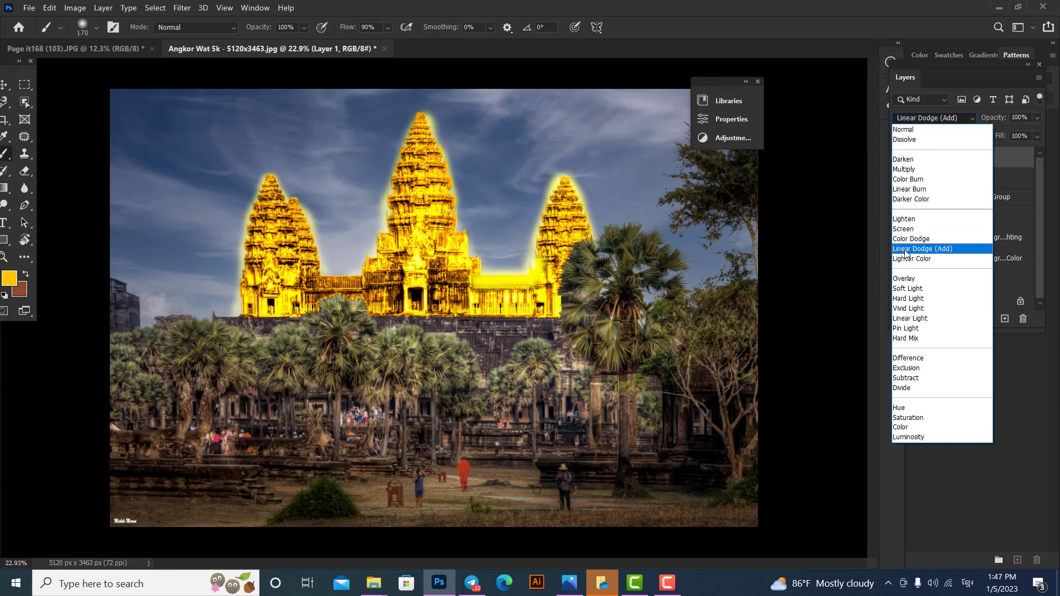
pyautogui.click(906, 309)
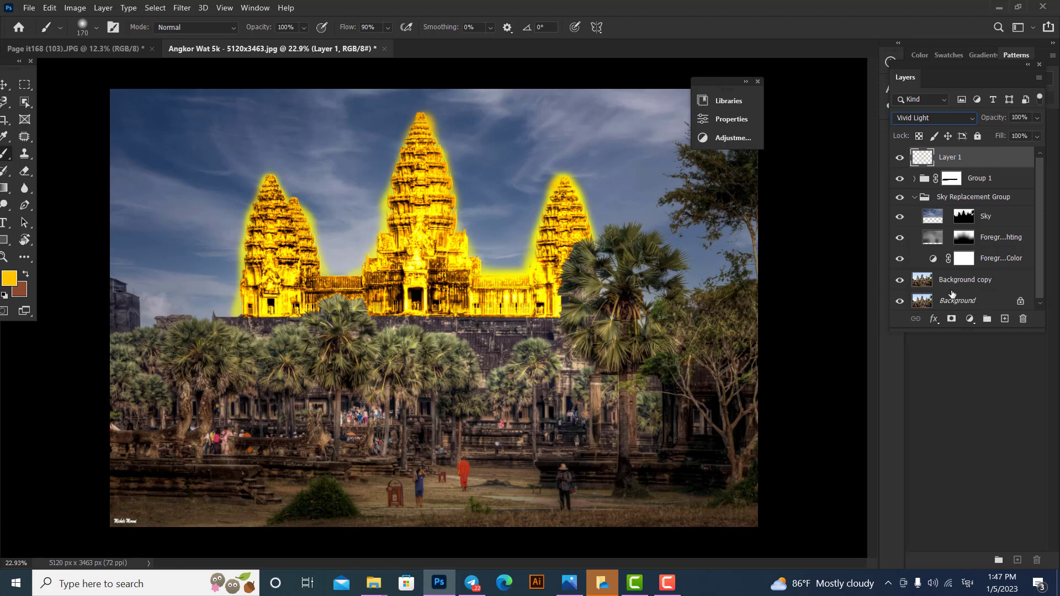
# Add a Levels adjustment clipped to Layer 1 and set its RGB midtone to 0.29 and white input to 218
pyautogui.click(970, 320)
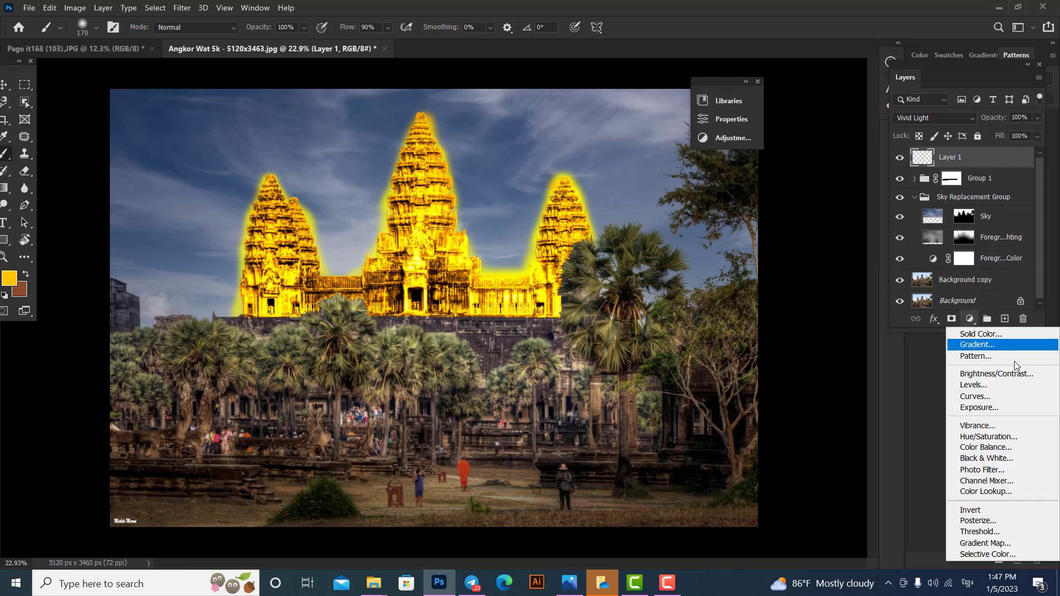
pyautogui.click(978, 389)
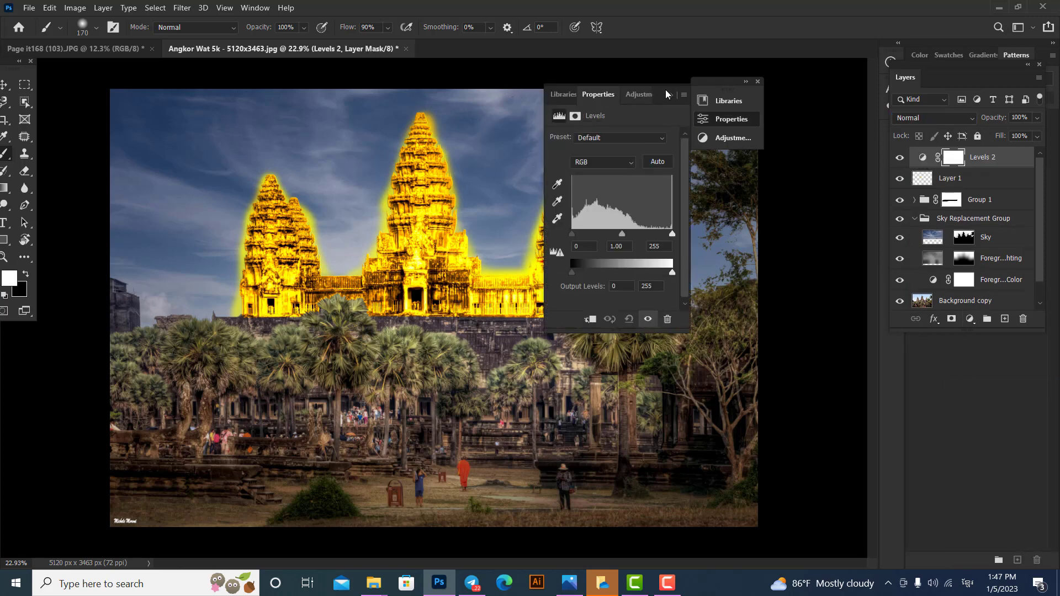
pyautogui.click(733, 137)
pyautogui.moveTo(654, 94); pyautogui.dragTo(782, 169)
pyautogui.moveTo(748, 314); pyautogui.dragTo(750, 313)
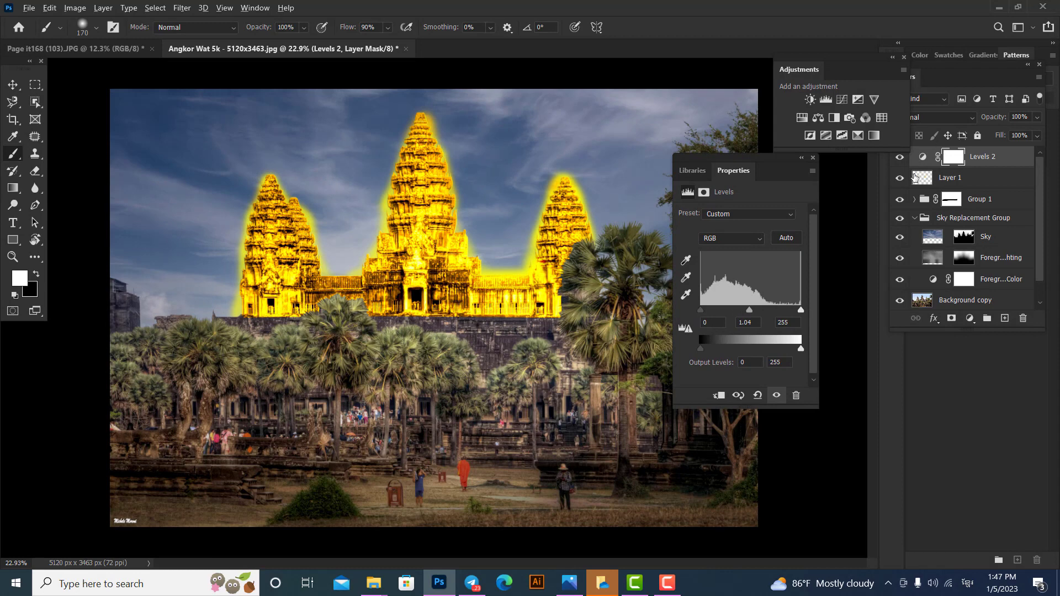
pyautogui.keyDown('alt'); pyautogui.click(918, 167); pyautogui.keyUp('alt')
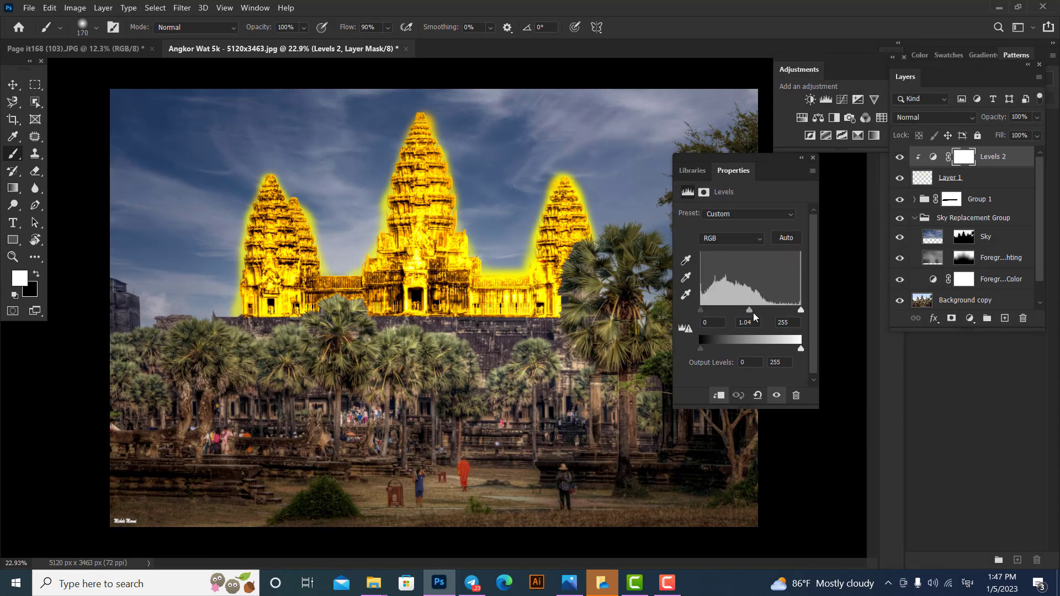
pyautogui.moveTo(748, 316); pyautogui.dragTo(772, 315)
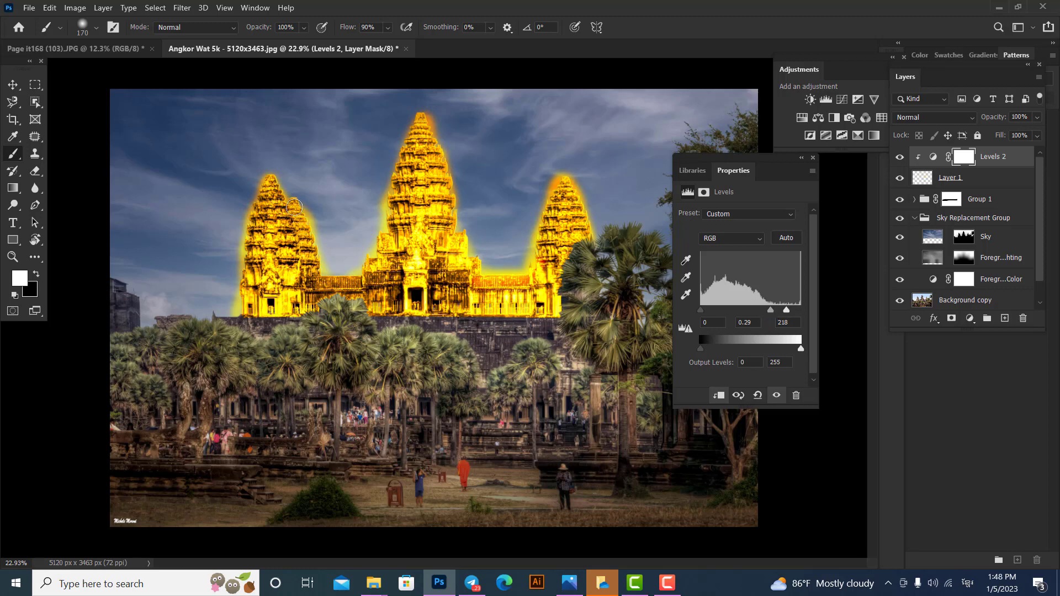
# On Layer 1, enlarge the brush to 207 and paint more yellow glow along the left tower's outer edge
pyautogui.click(950, 181)
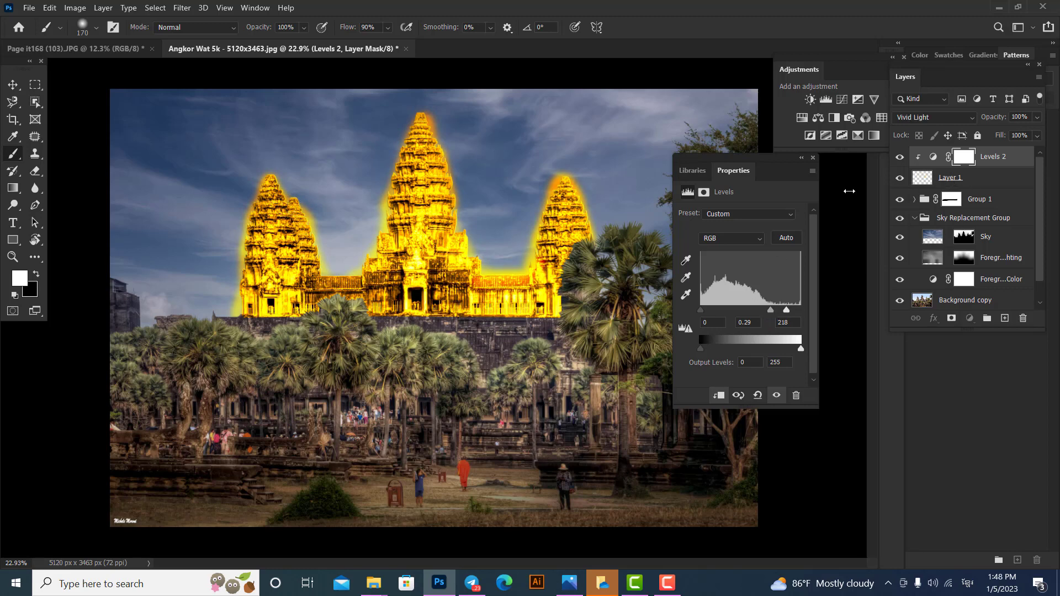
pyautogui.click(285, 207)
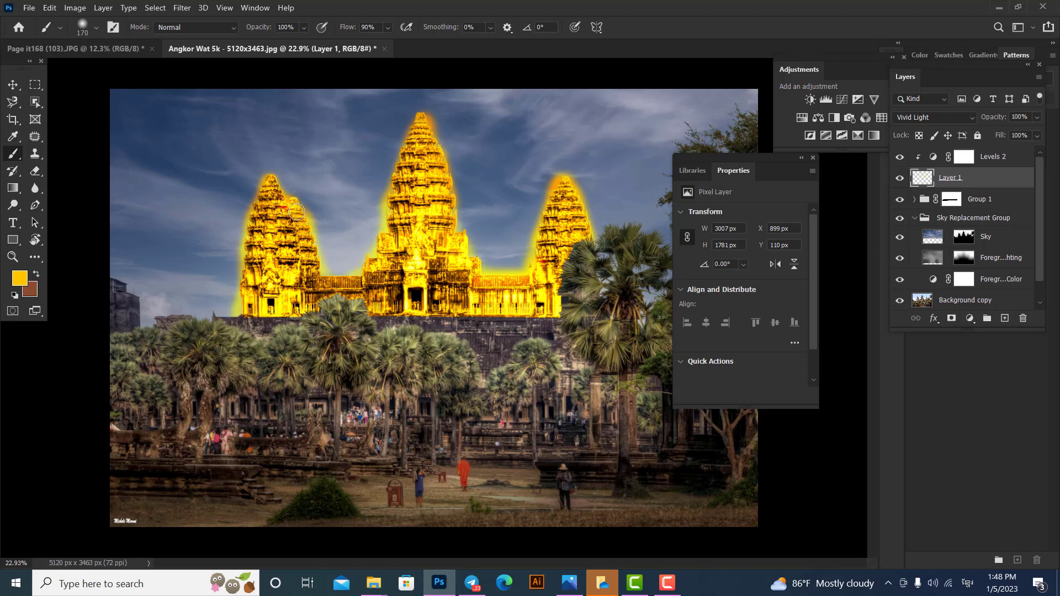
pyautogui.moveTo(263, 205); pyautogui.dragTo(272, 199)
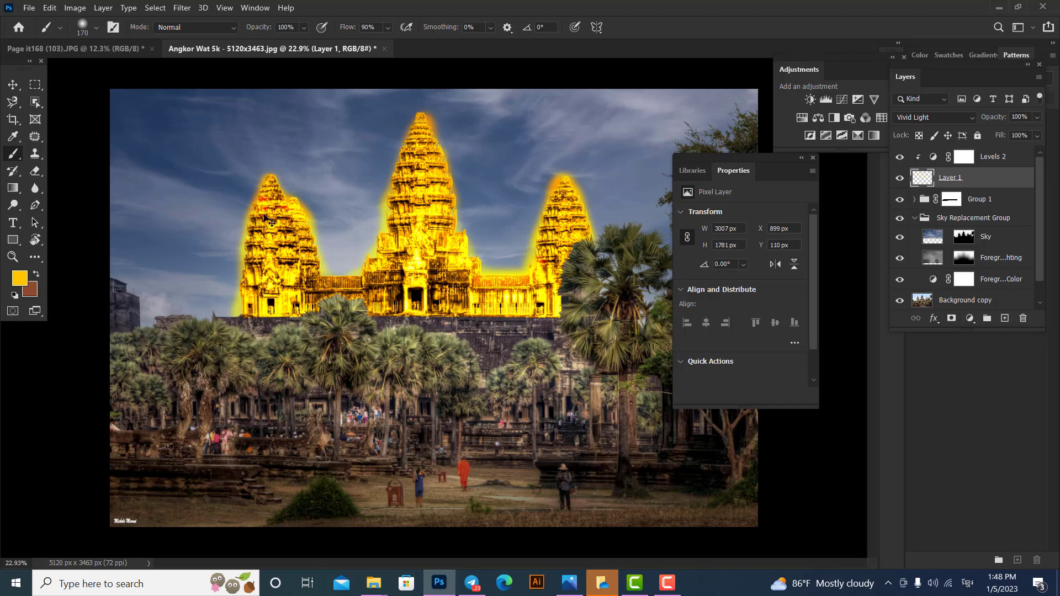
pyautogui.keyDown('alt'); pyautogui.rightClick(263, 212); pyautogui.keyUp('alt')
pyautogui.moveTo(263, 211); pyautogui.dragTo(280, 157)
pyautogui.moveTo(266, 199)
pyautogui.mouseDown()
pyautogui.moveTo(255, 217)
pyautogui.moveTo(268, 186)
pyautogui.moveTo(249, 312)
pyautogui.mouseUp()
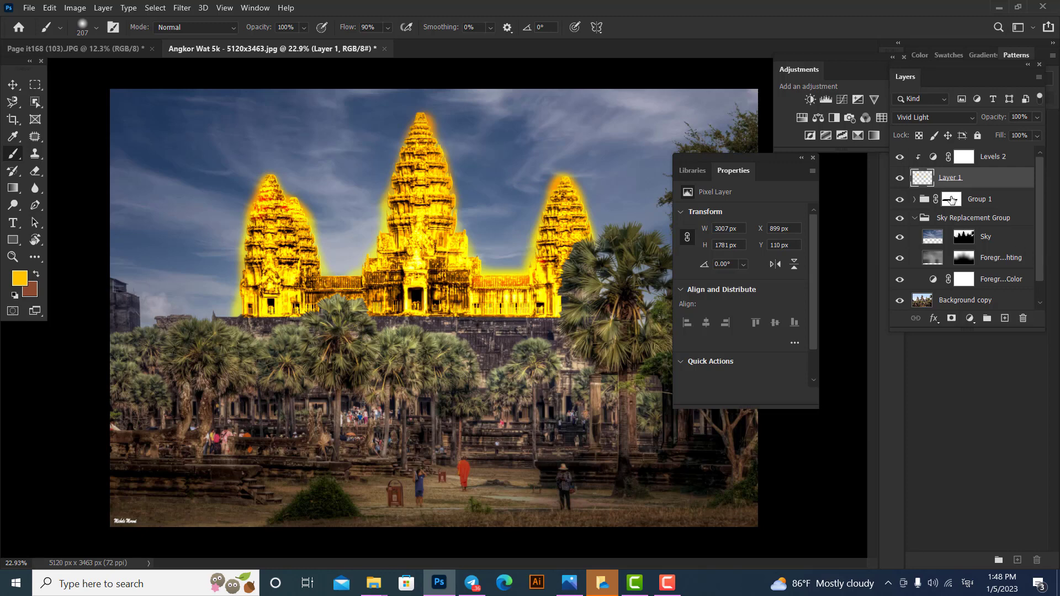
# In the Levels 2 adjustment, set the RGB midtone to 0.30 and the Blue channel's midtone to 0.60
pyautogui.click(933, 157)
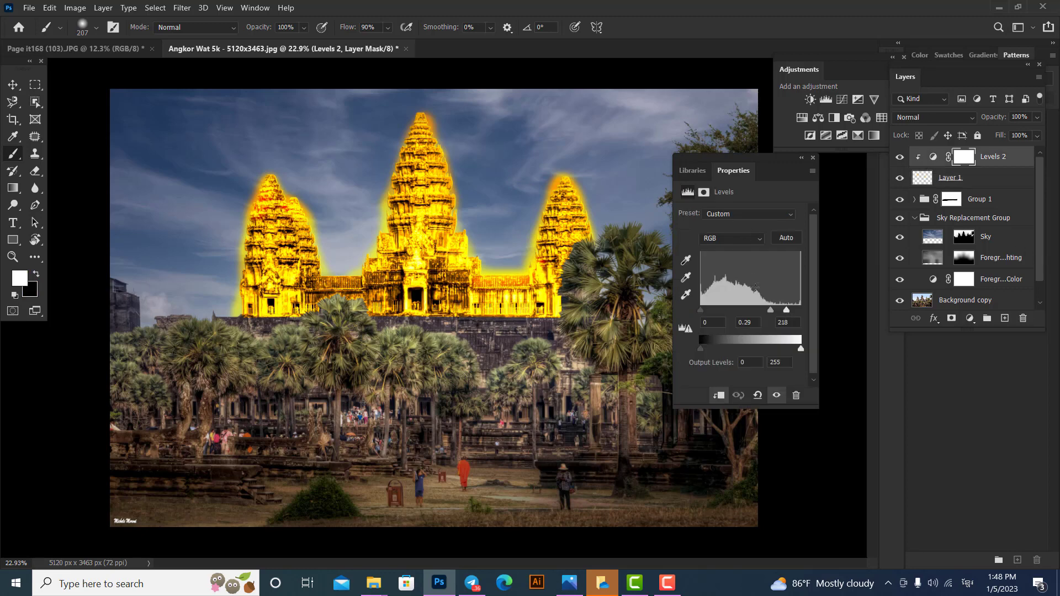
pyautogui.moveTo(773, 313); pyautogui.dragTo(788, 313)
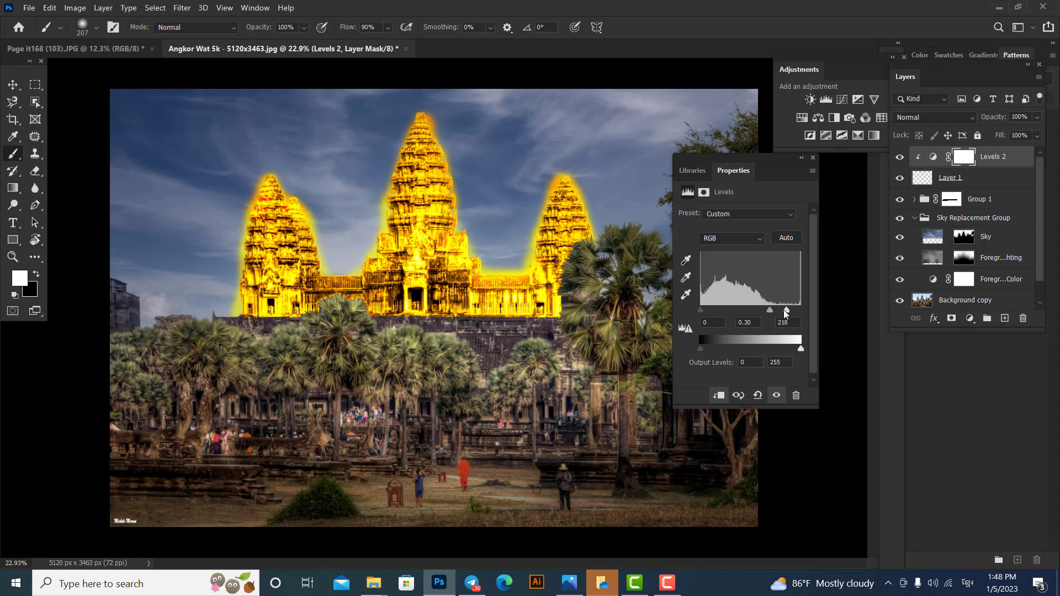
pyautogui.click(732, 238)
pyautogui.click(729, 276)
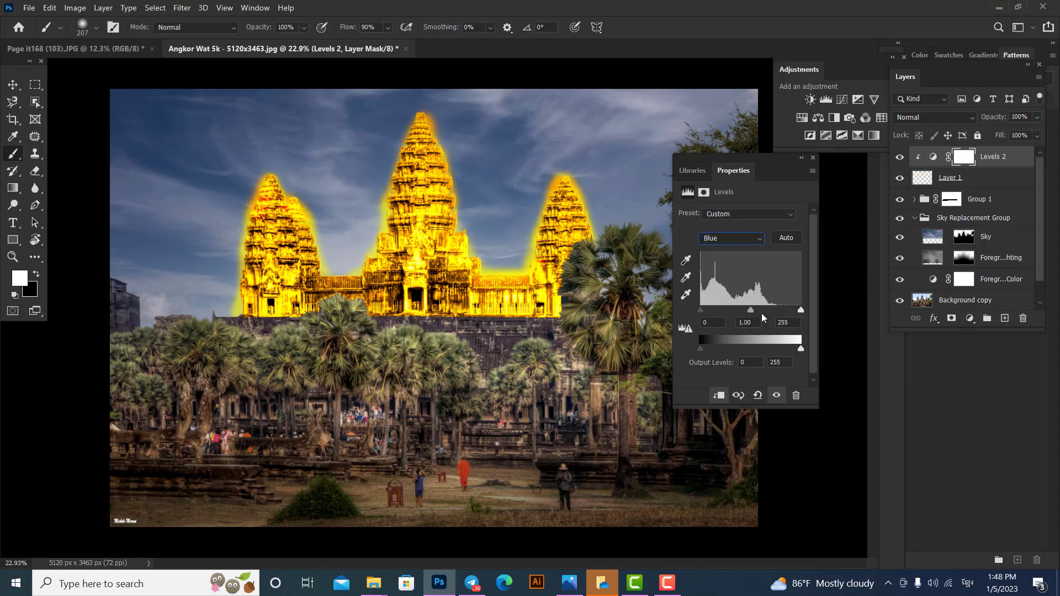
pyautogui.moveTo(751, 312)
pyautogui.mouseDown()
pyautogui.moveTo(730, 318)
pyautogui.moveTo(749, 320)
pyautogui.mouseUp()
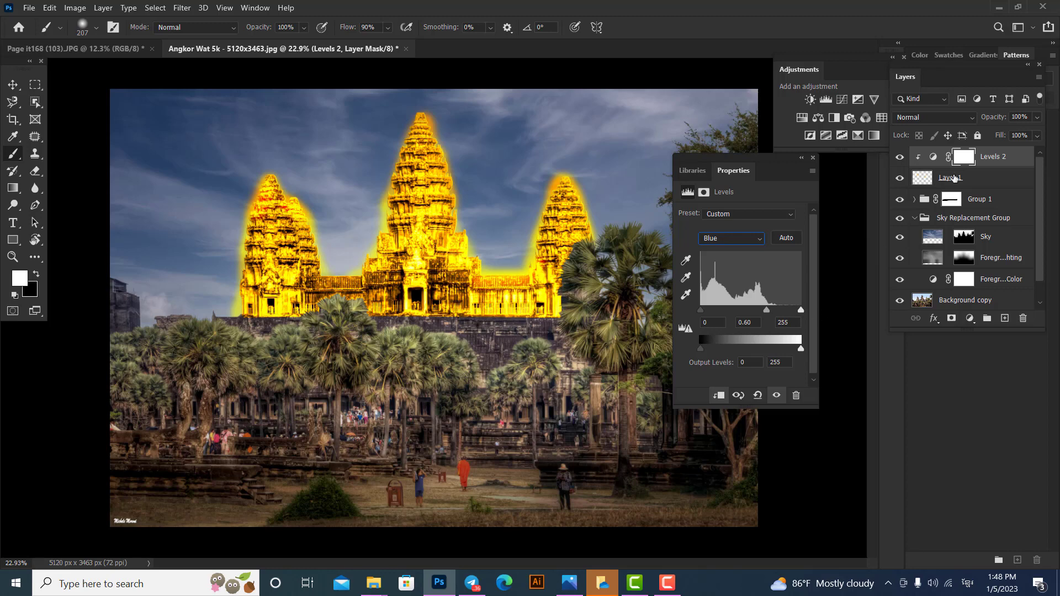
# Lower the Red channel's midtone in the Levels 2 adjustment to about 0.66
pyautogui.click(731, 238)
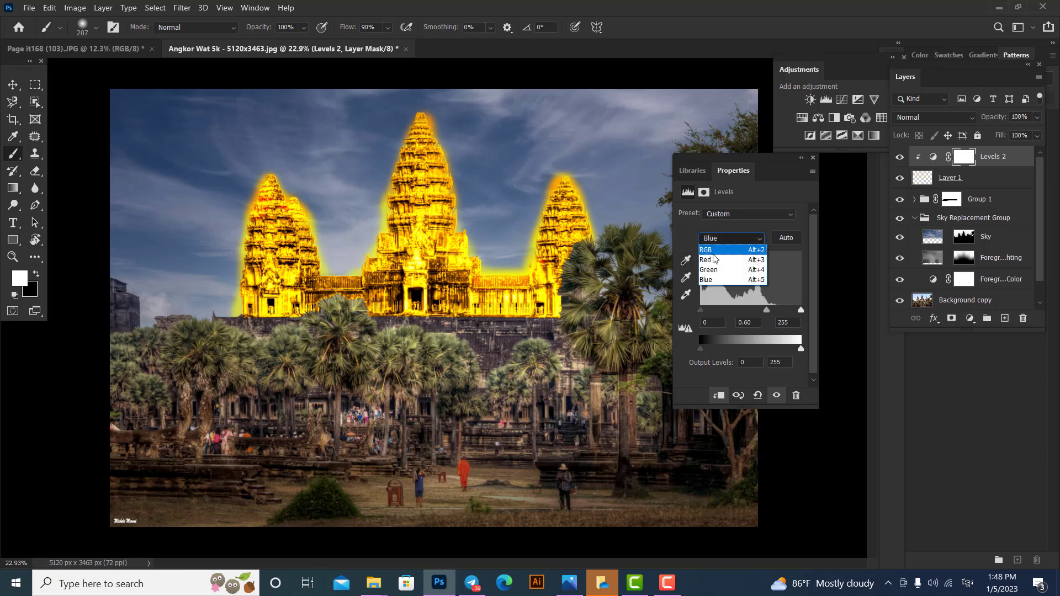
pyautogui.click(718, 254)
pyautogui.moveTo(748, 312); pyautogui.dragTo(766, 316)
pyautogui.click(734, 243)
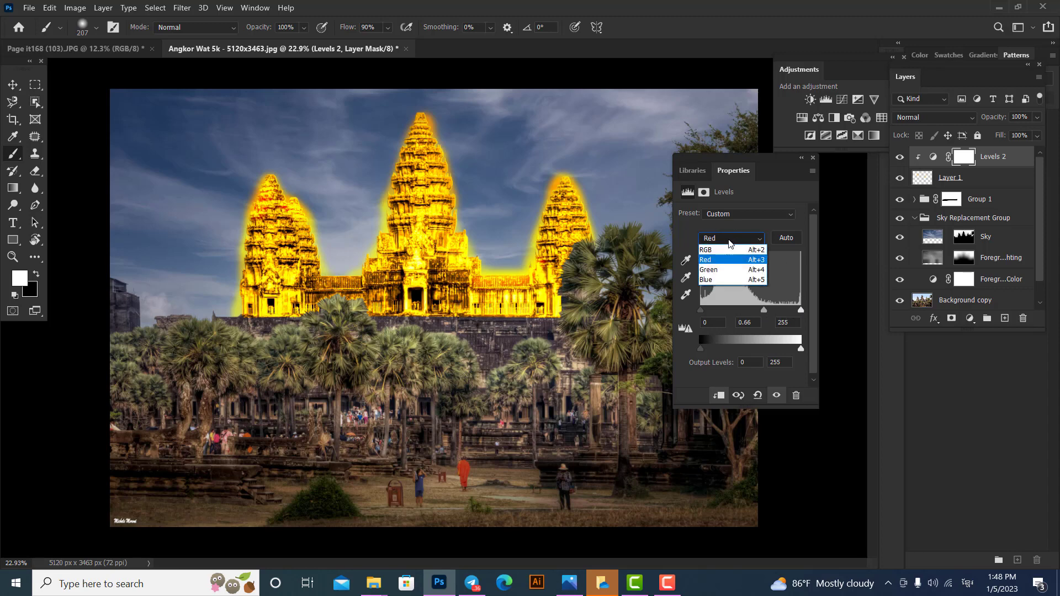
pyautogui.click(764, 290)
pyautogui.moveTo(765, 315); pyautogui.dragTo(763, 319)
# Return Levels 2 to the RGB channel and set the midtone to 0.26 and white input to 215
pyautogui.click(730, 239)
pyautogui.click(724, 248)
pyautogui.moveTo(769, 313); pyautogui.dragTo(786, 314)
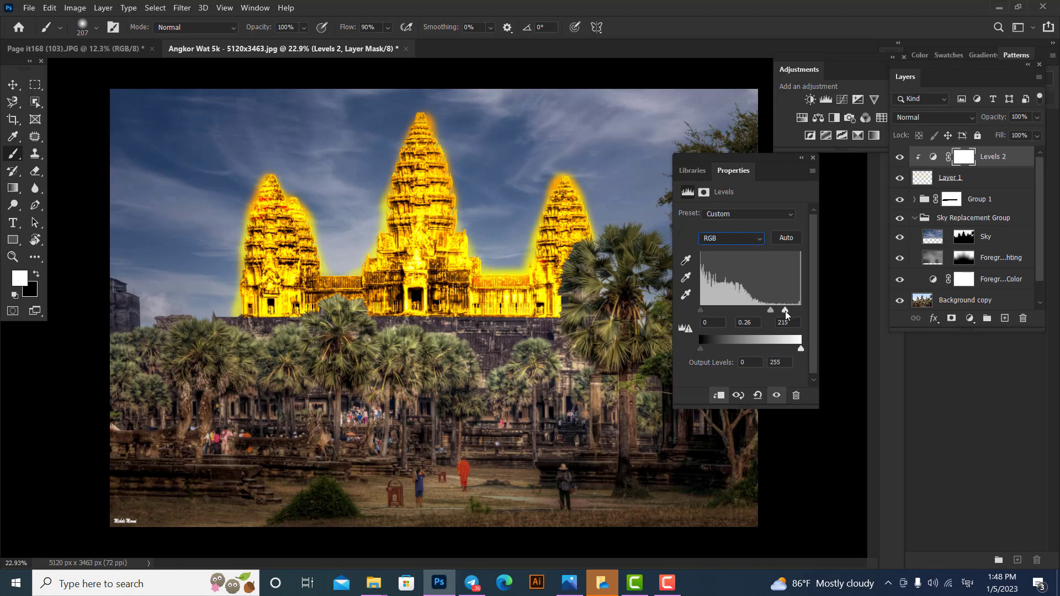
# Add a layer mask to Layer 1 and paint it black with a 738 px soft brush to trim the outer glow around the towers
pyautogui.click(953, 178)
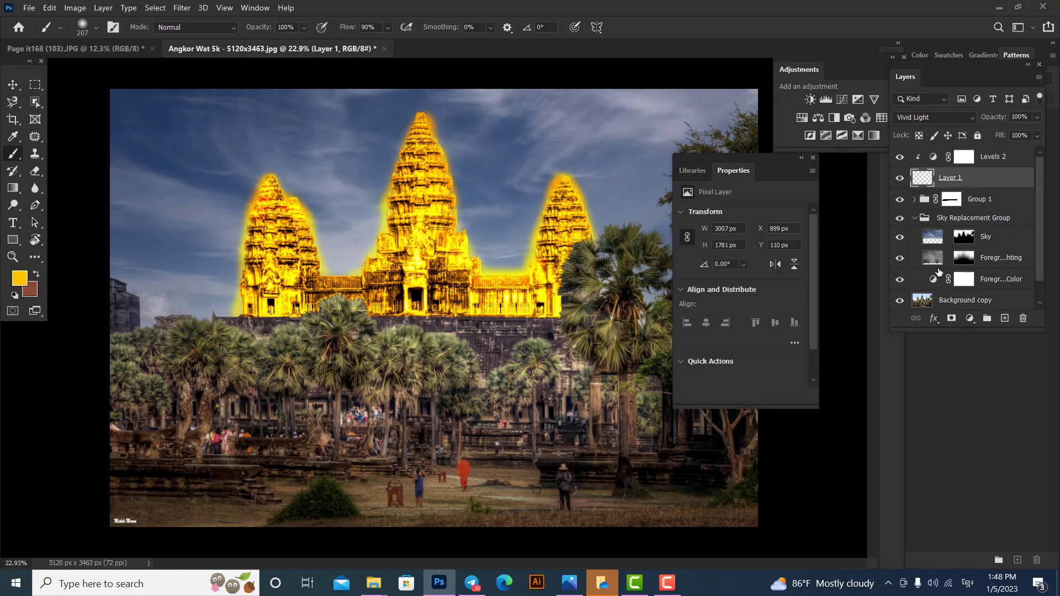
pyautogui.click(952, 319)
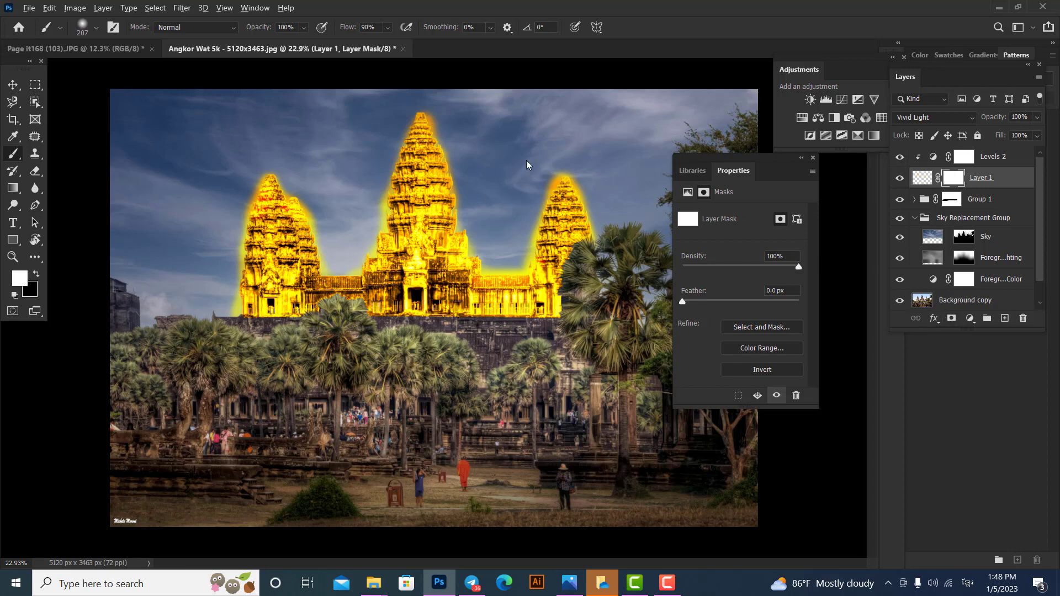
pyautogui.press(']')
pyautogui.press(']')
pyautogui.press(']')
pyautogui.press(']')
pyautogui.press(']')
pyautogui.press(']')
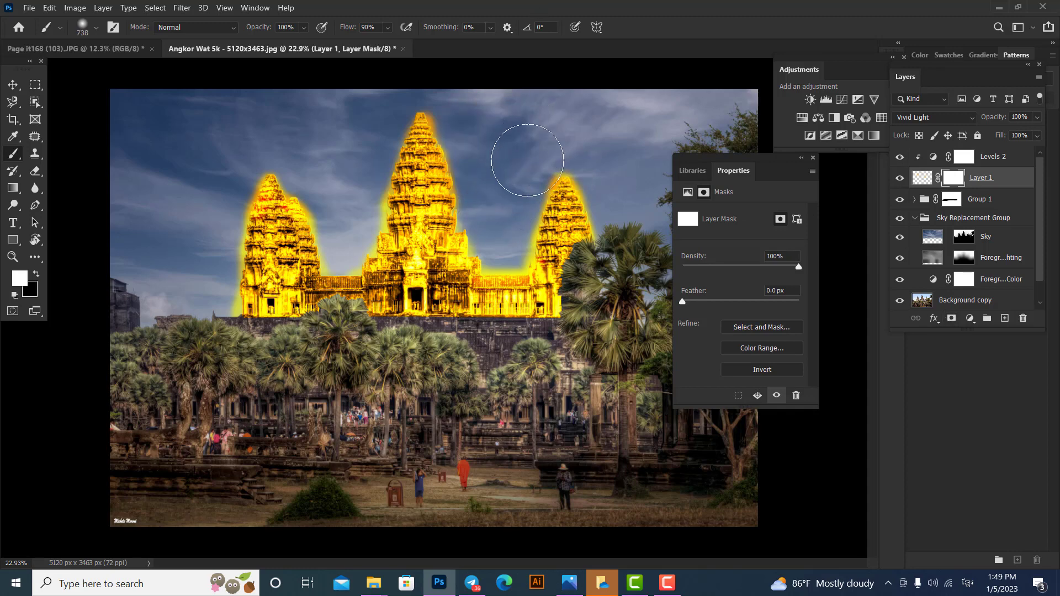
pyautogui.press('x')
pyautogui.moveTo(546, 152)
pyautogui.mouseDown()
pyautogui.moveTo(504, 190)
pyautogui.moveTo(540, 123)
pyautogui.moveTo(497, 177)
pyautogui.moveTo(491, 232)
pyautogui.mouseUp()
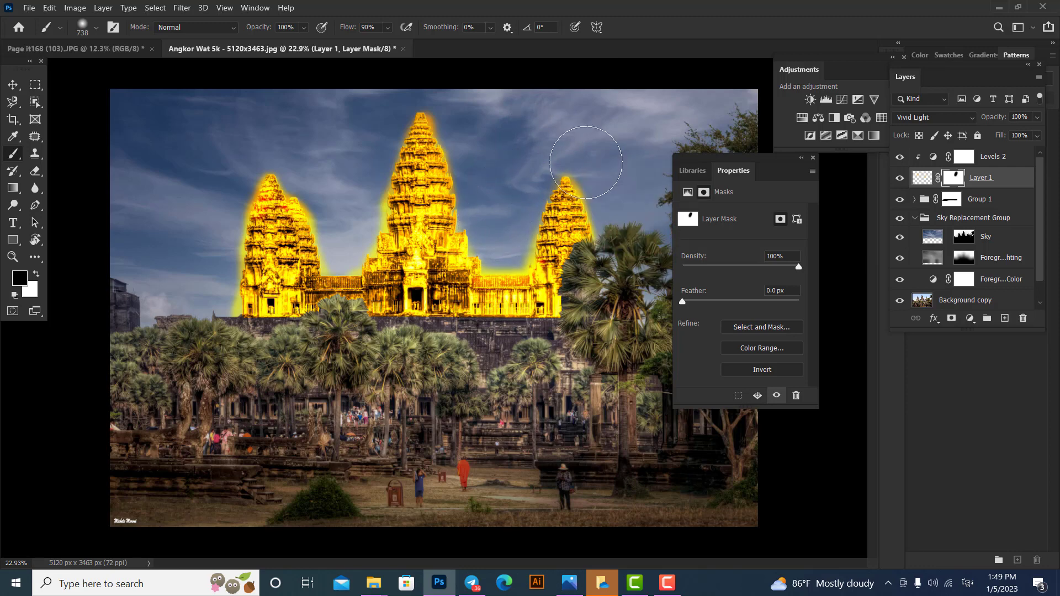
pyautogui.moveTo(621, 181); pyautogui.dragTo(609, 158)
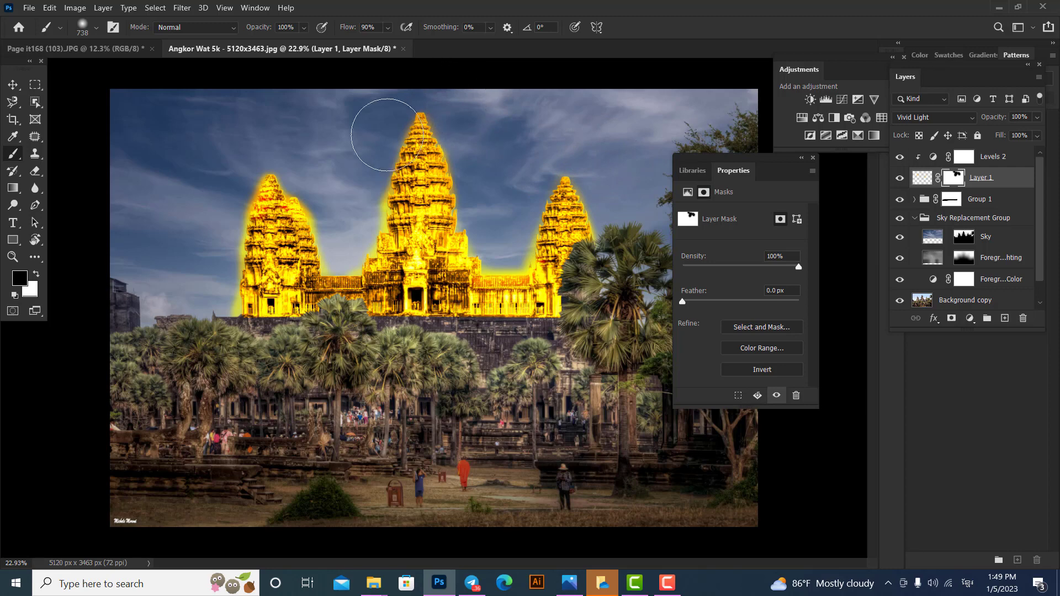
pyautogui.moveTo(344, 196)
pyautogui.mouseDown()
pyautogui.moveTo(344, 226)
pyautogui.moveTo(353, 185)
pyautogui.moveTo(339, 124)
pyautogui.moveTo(312, 176)
pyautogui.moveTo(322, 160)
pyautogui.moveTo(359, 250)
pyautogui.mouseUp()
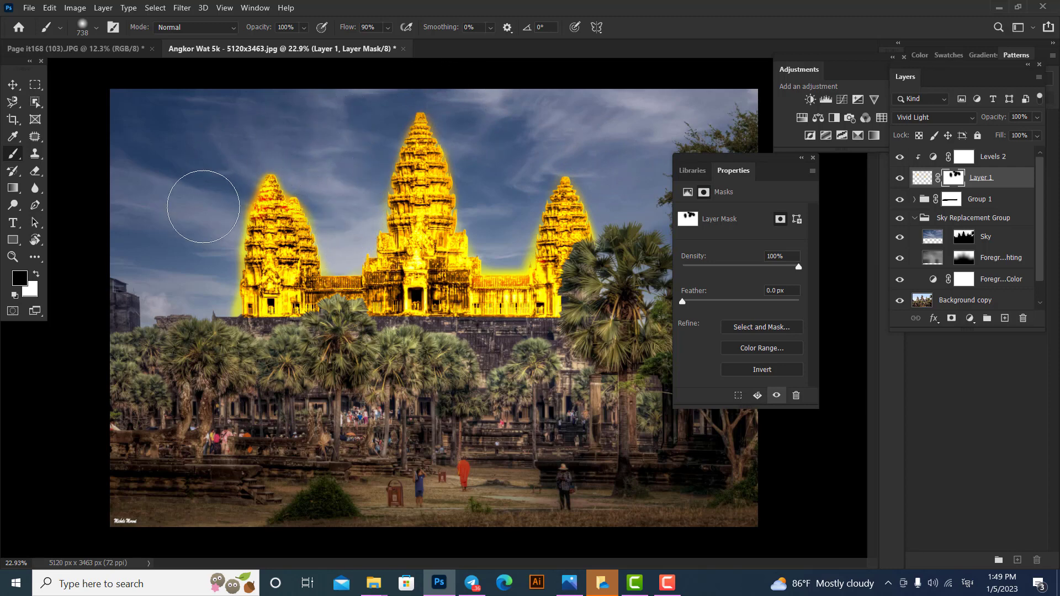
# Compare the picture with Layer 1 hidden and shown, and inspect the whole image at a reduced view
pyautogui.click(899, 177)
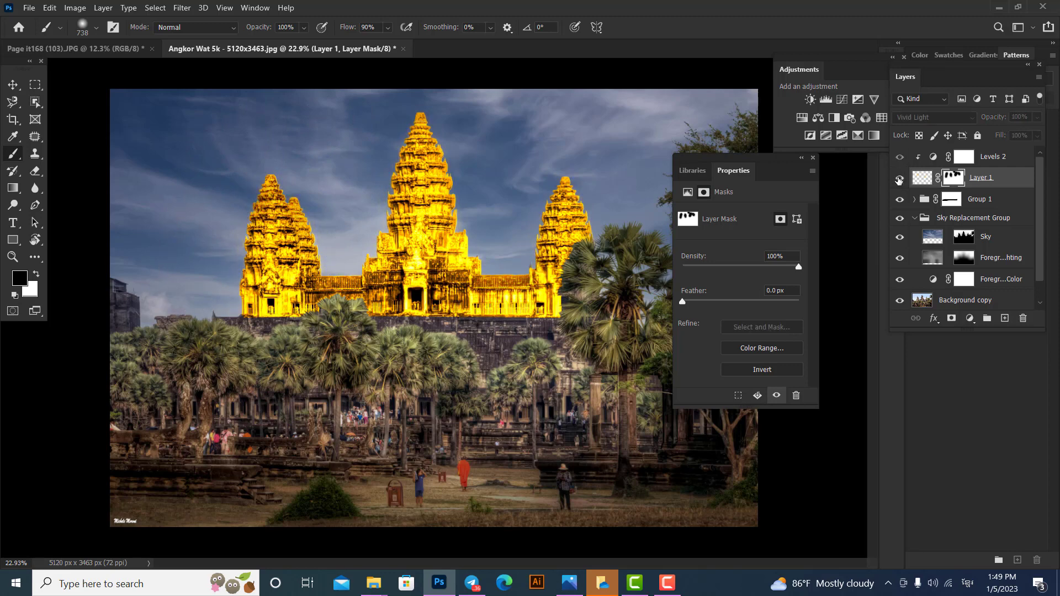
pyautogui.click(899, 179)
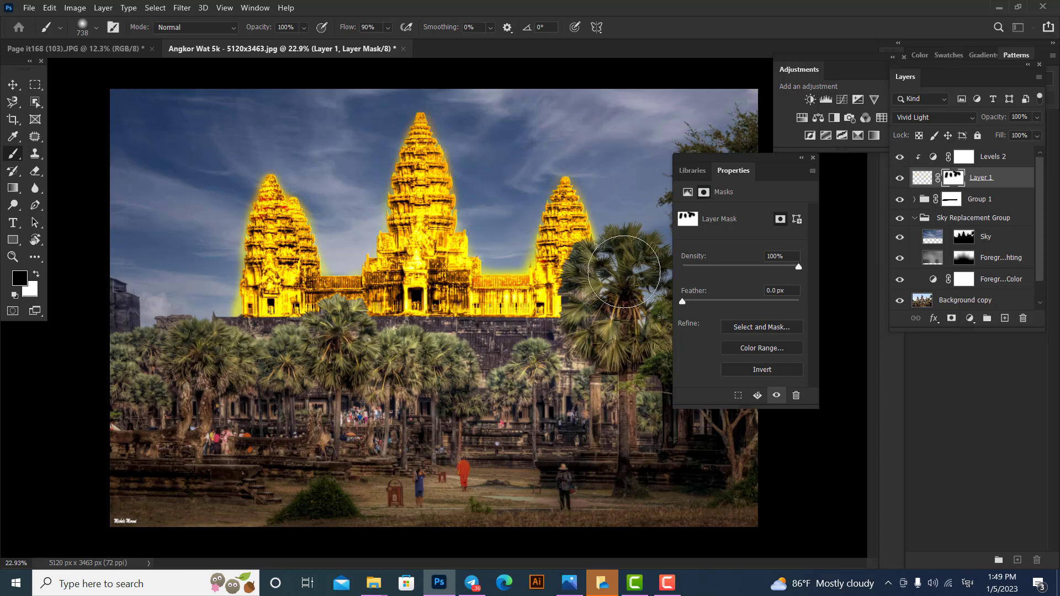
pyautogui.scroll(-5, 511, 183)
pyautogui.scroll(3, 522, 257)
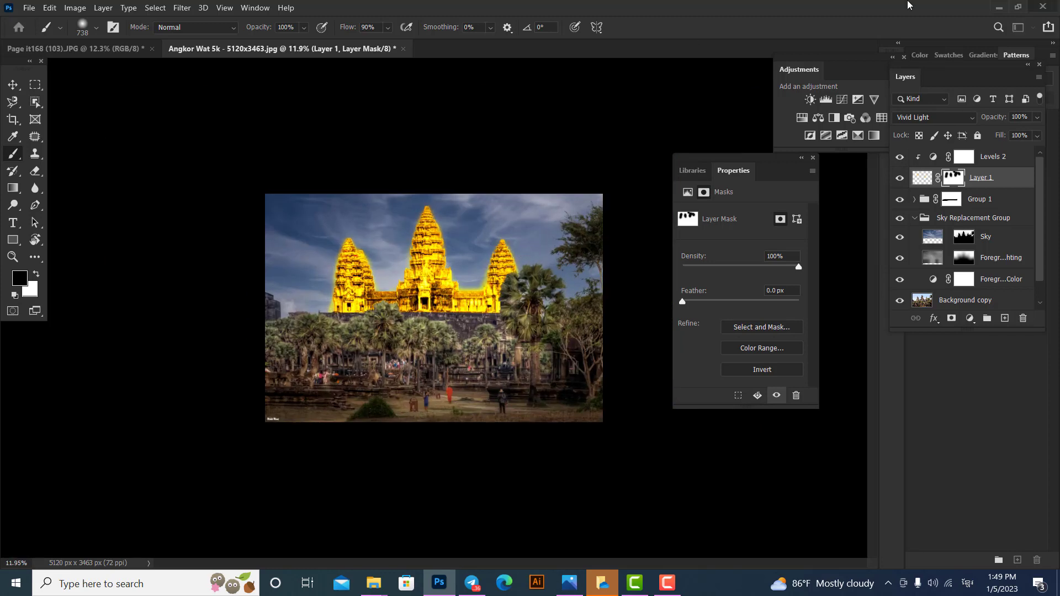
pyautogui.click(802, 158)
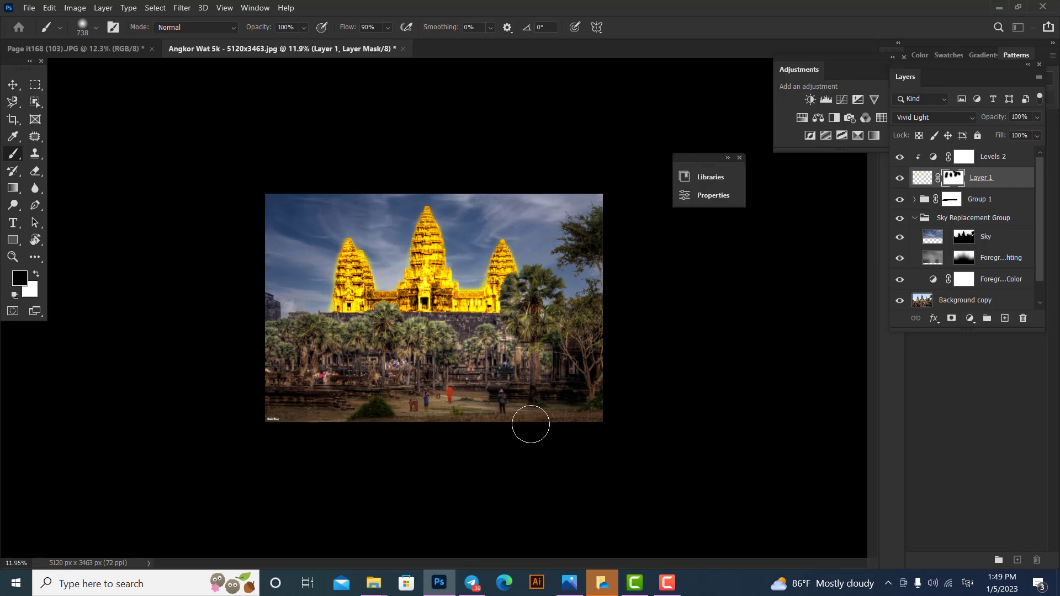
pyautogui.scroll(1, 417, 276)
pyautogui.moveTo(416, 276)
pyautogui.mouseDown()
pyautogui.moveTo(462, 274)
pyautogui.moveTo(410, 271)
pyautogui.moveTo(426, 273)
pyautogui.mouseUp()
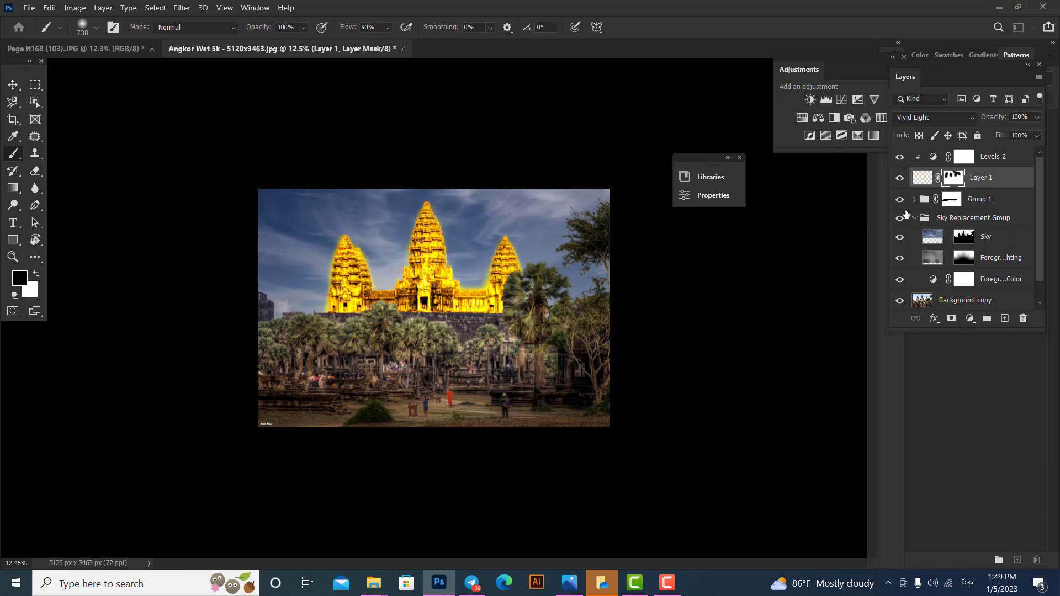
# Select every layer from Levels 2 down to Background
pyautogui.click(993, 157)
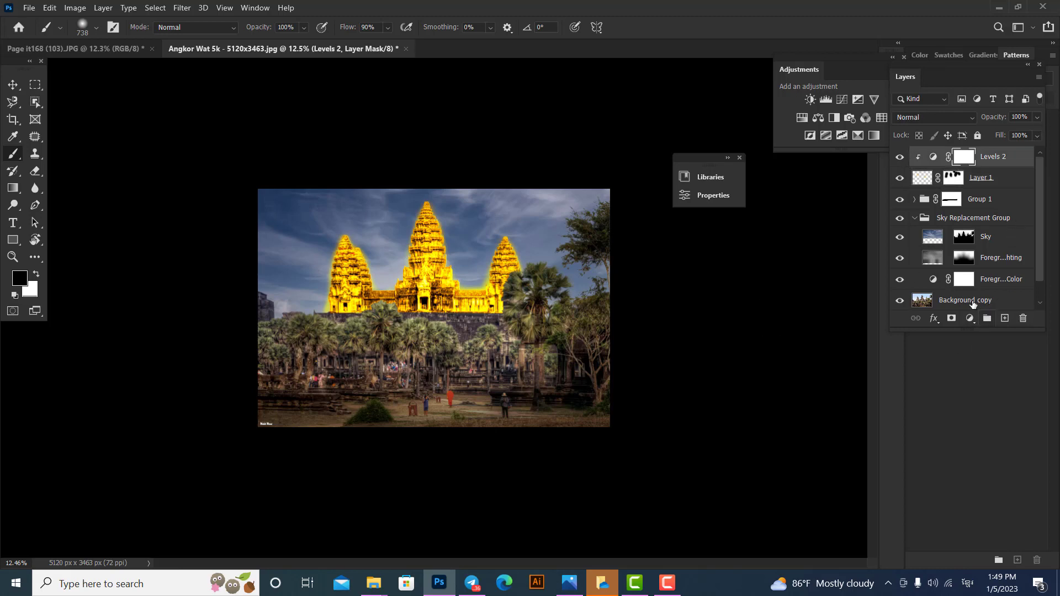
pyautogui.scroll(-1, 976, 302)
pyautogui.keyDown('shift'); pyautogui.click(979, 300); pyautogui.keyUp('shift')
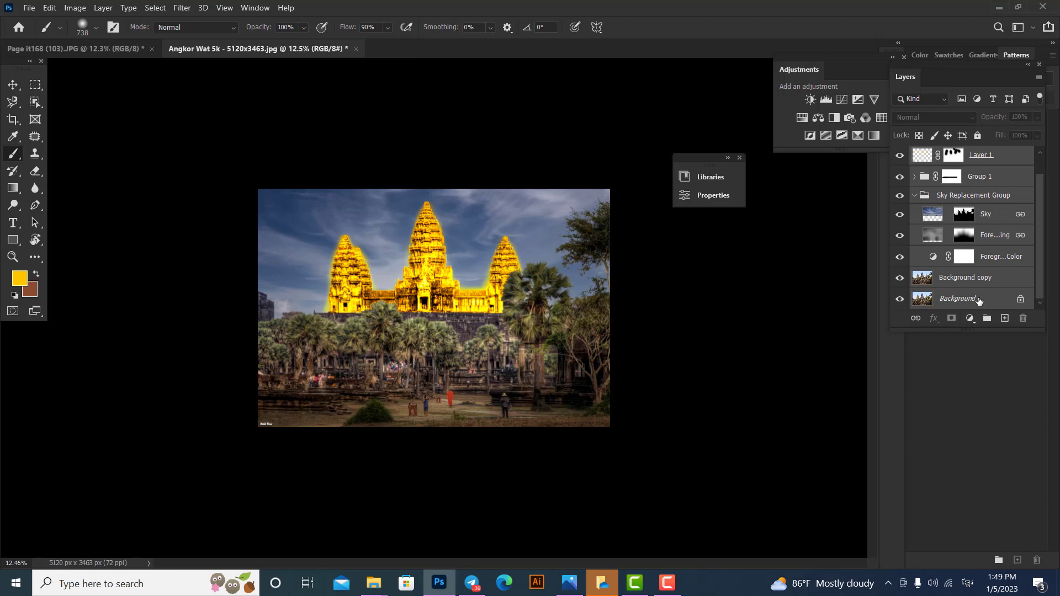